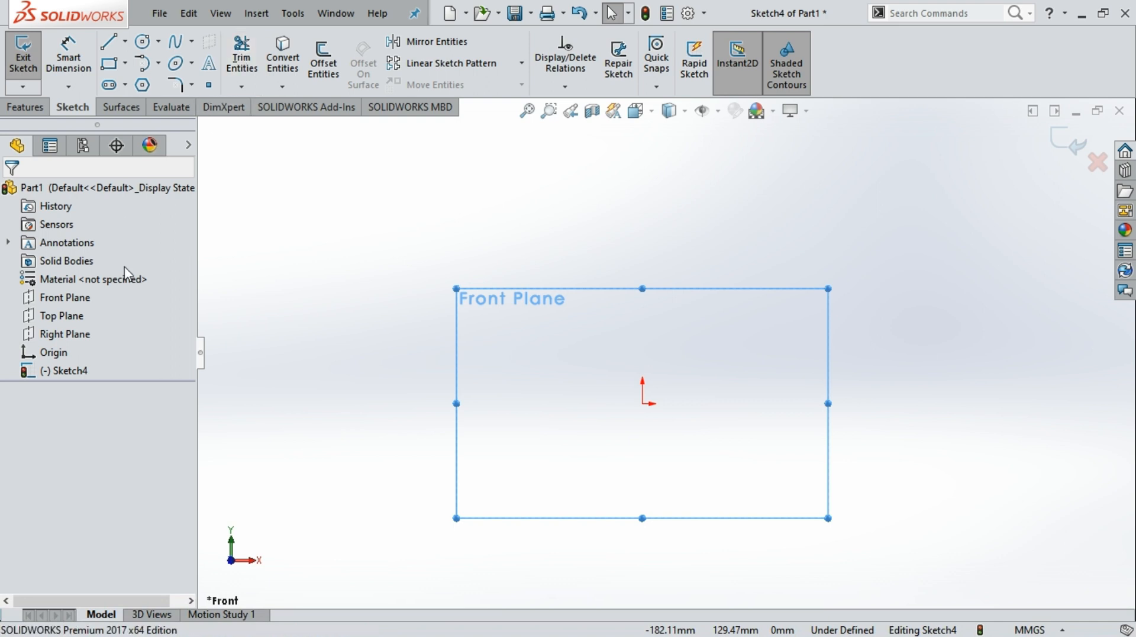
- Sketch a corner rectangle about 70 mm high around the origin on the Front Plane
scroll(733, 395, "down", 1)
scroll(732, 388, "up", 1)
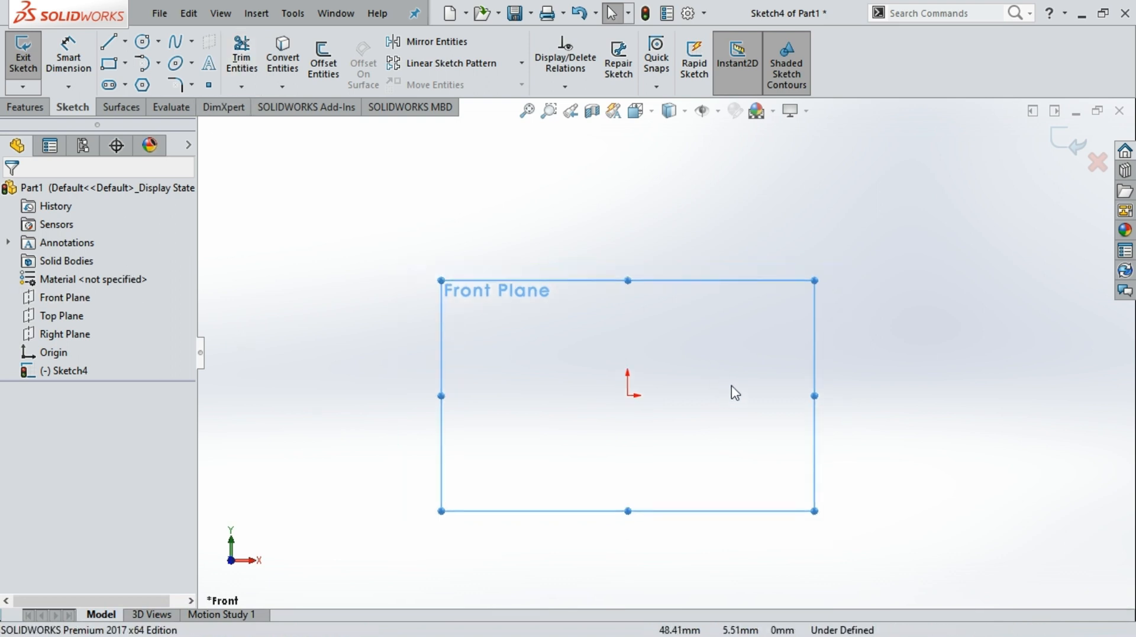
left_click(142, 42)
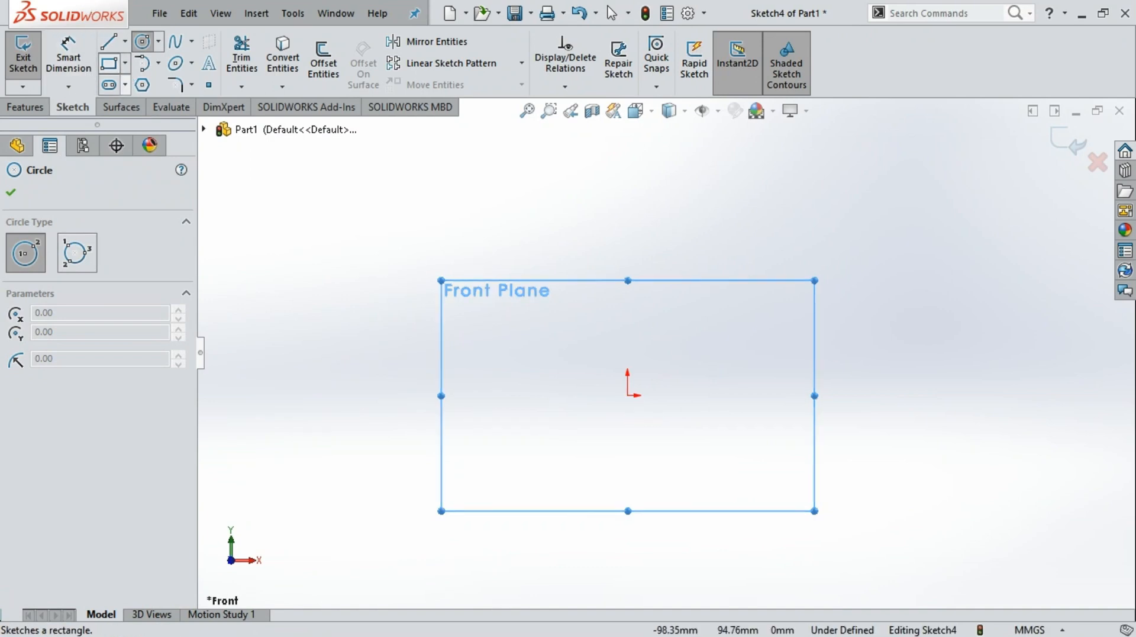
left_click(109, 64)
left_click(501, 303)
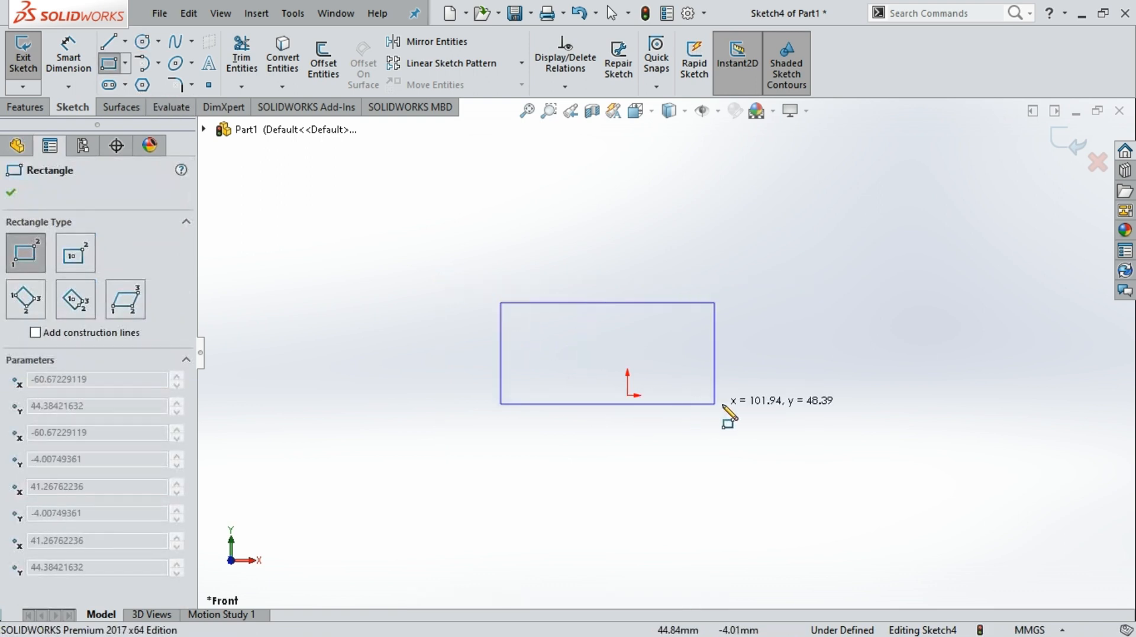
left_click(821, 449)
key("Escape")
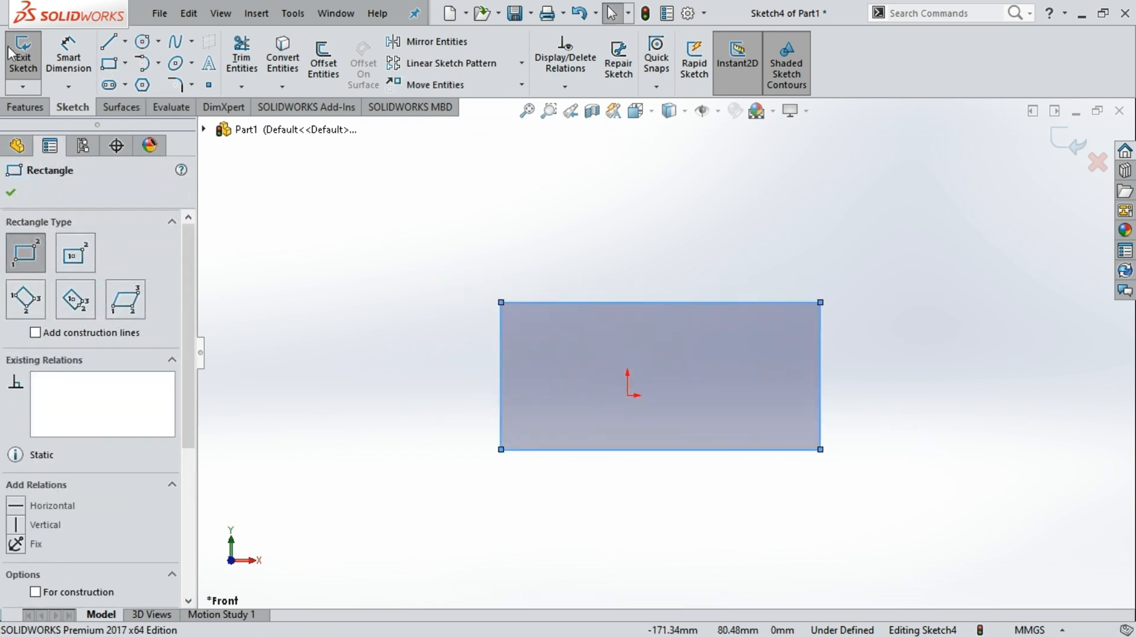
- Draw two lines from the rectangle's upper edge to its lower edge: a vertical one near its left side and a slightly slanted one near the origin
left_click(112, 46)
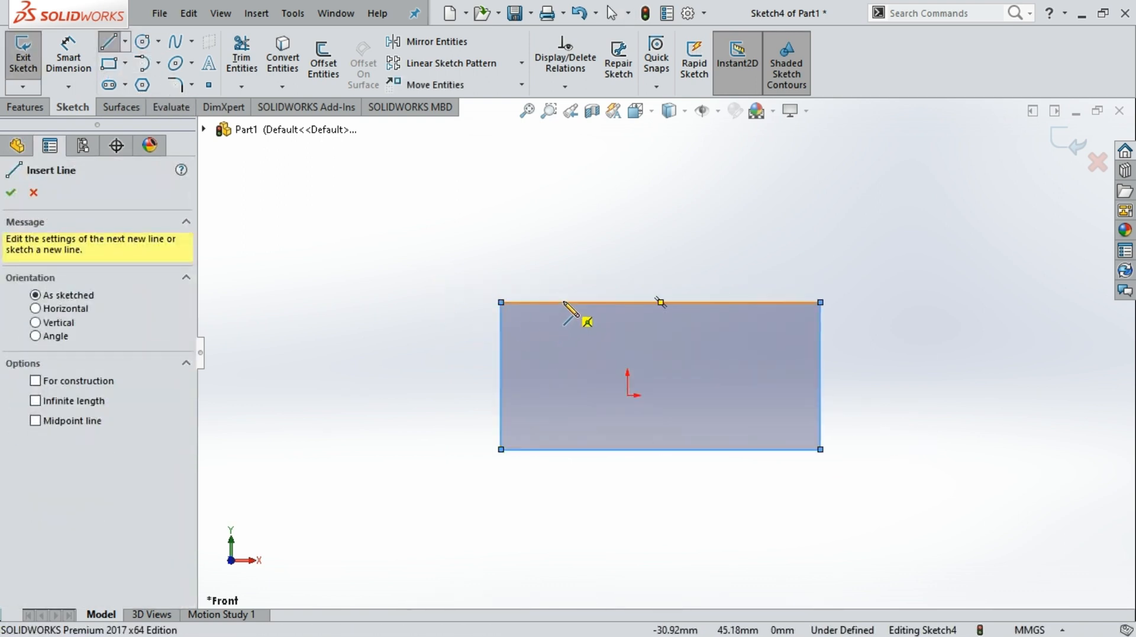
left_click(564, 303)
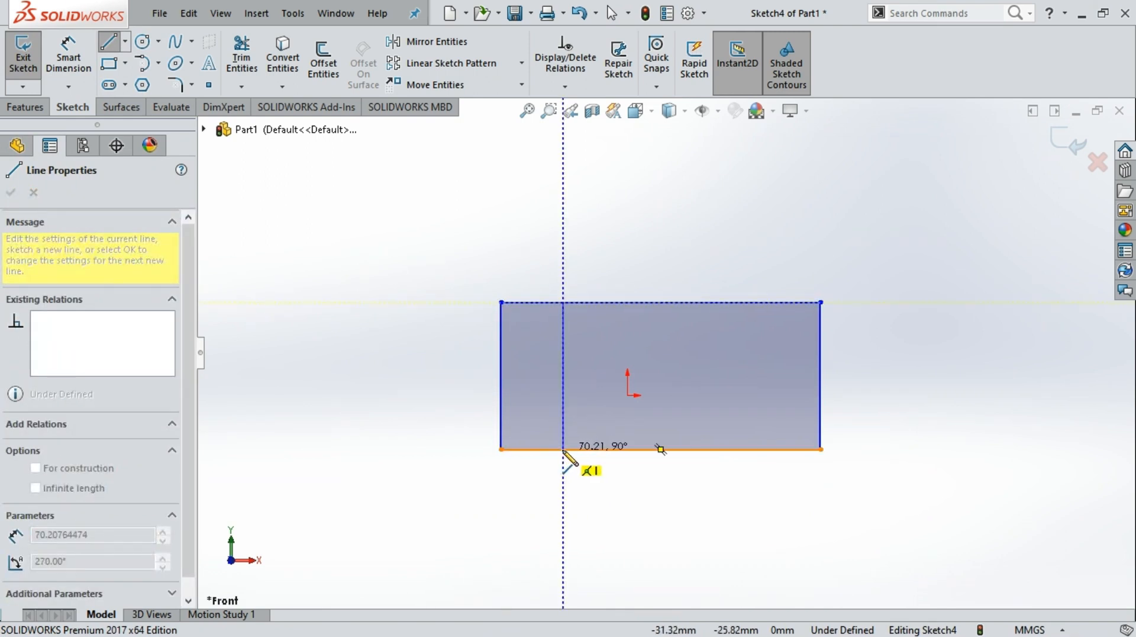
left_click(563, 450)
key("Escape")
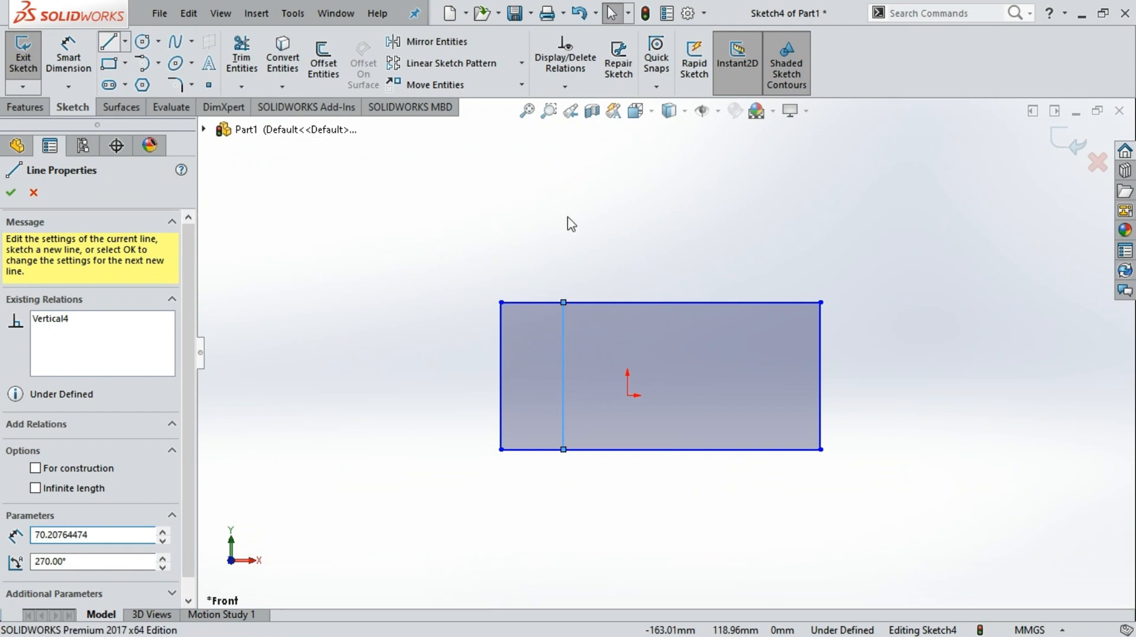
key("l")
left_click(622, 303)
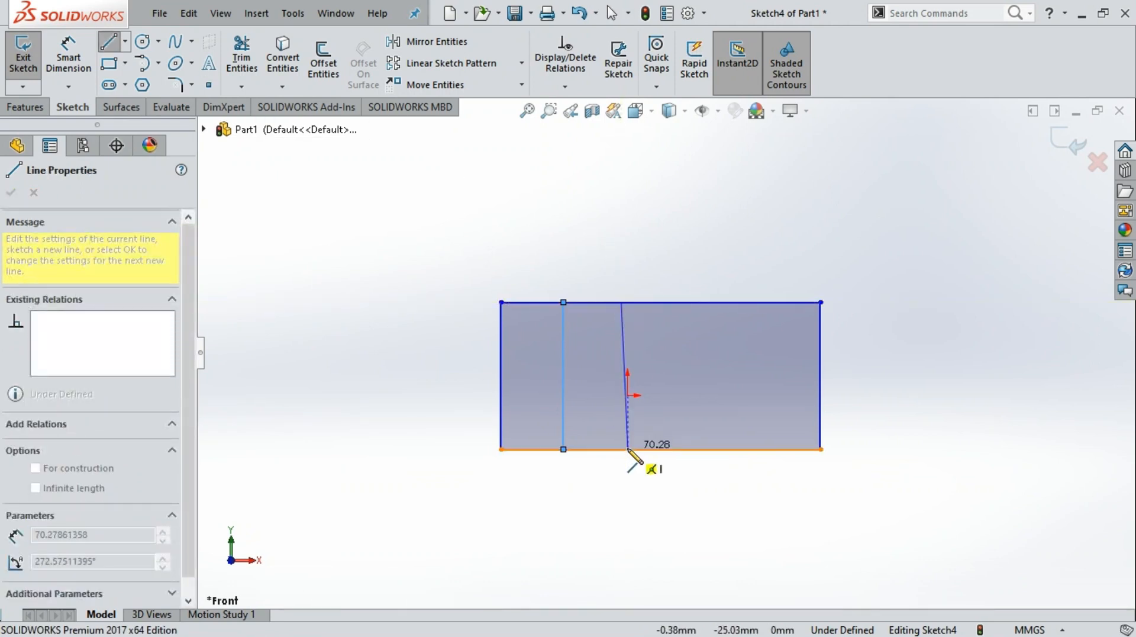
left_click(628, 450)
key("Escape")
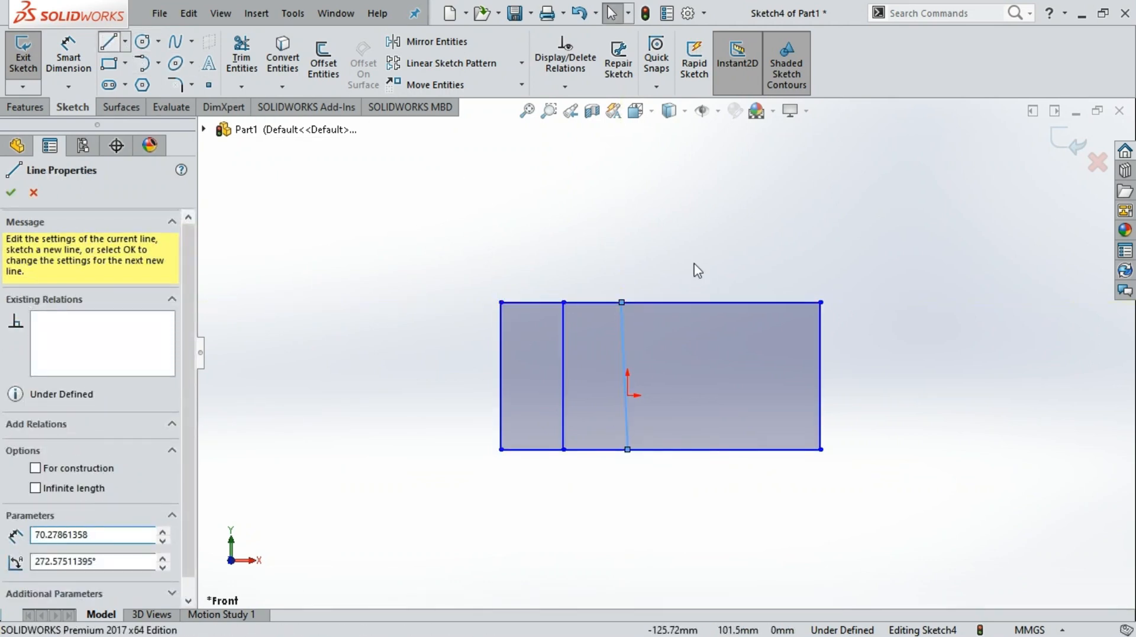
- Draw a vertical line about 70 mm long across the rectangle, between the slanted line and the right side
key("l")
left_click(717, 302)
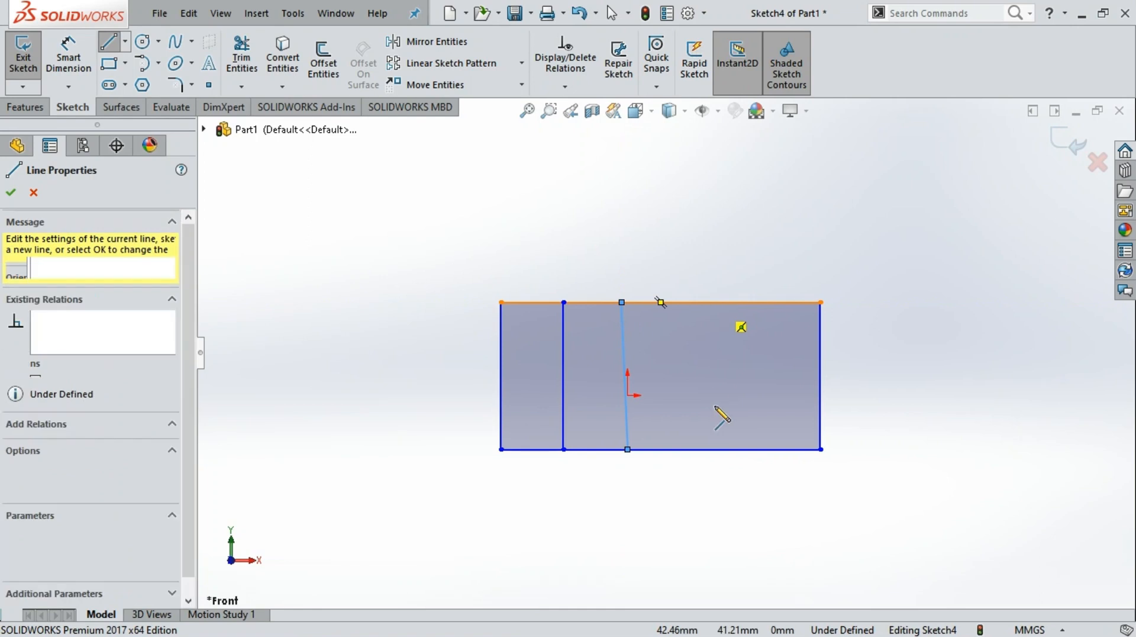
left_click(716, 450)
key("Escape")
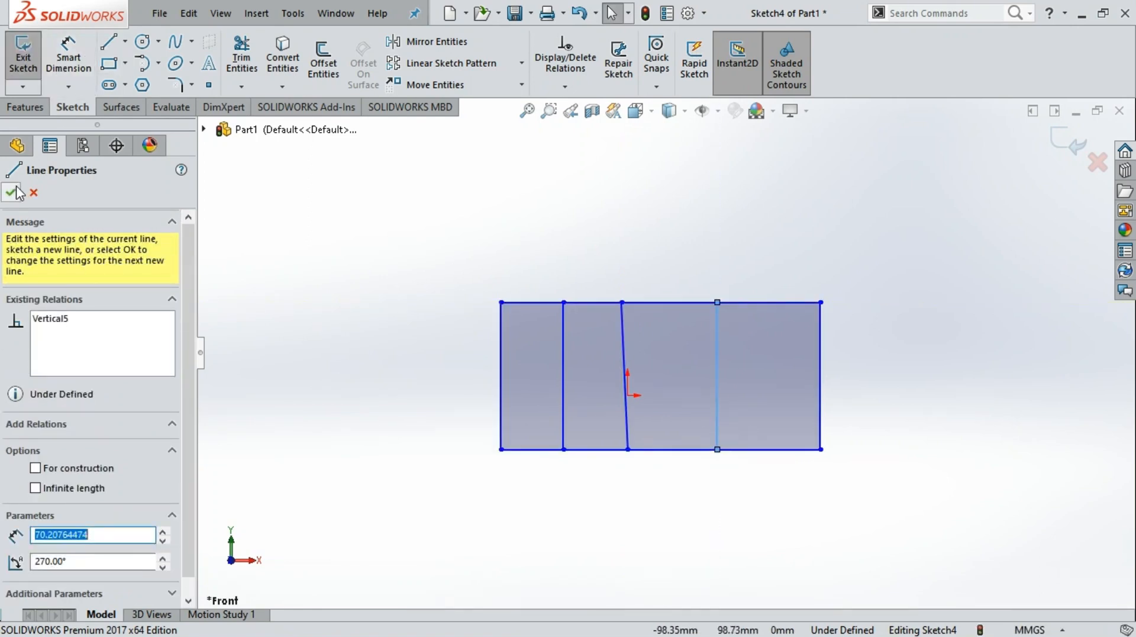
left_click(11, 192)
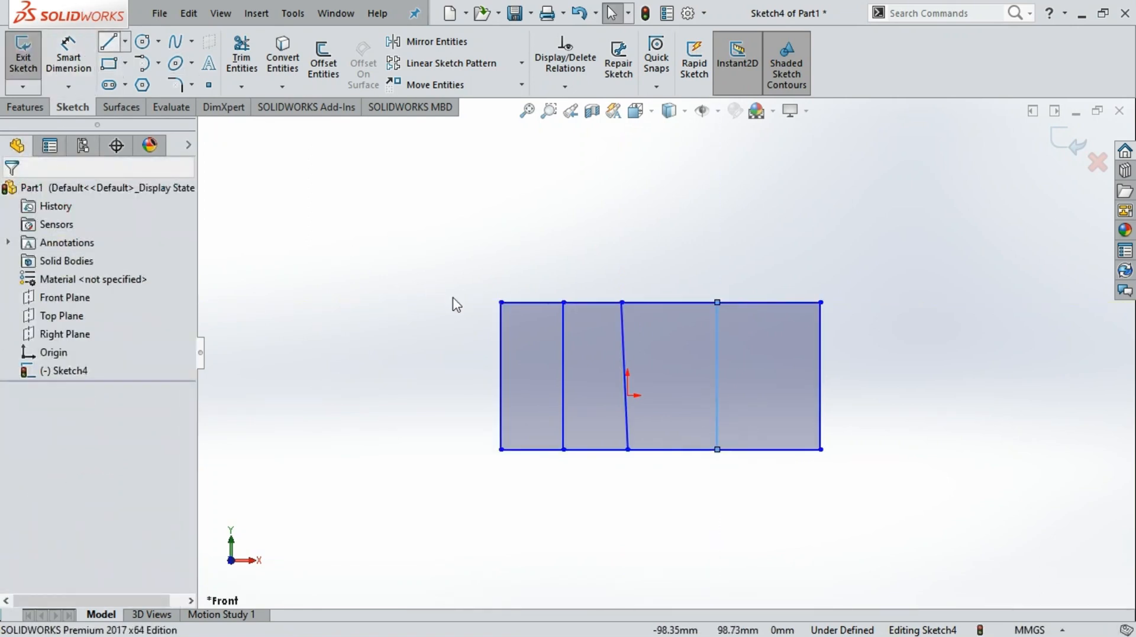
- Draw a line about 56 mm long upward from the rectangle's upper-left corner and one about 73 mm long up-left from its lower-left corner
key("l")
left_click(501, 303)
left_click(508, 184)
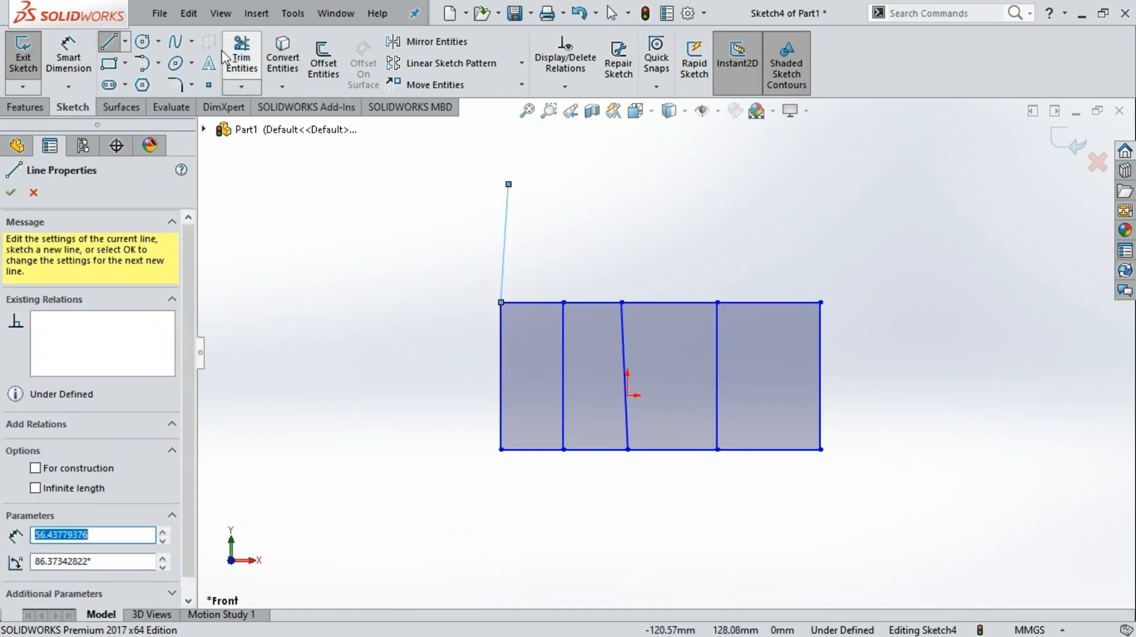
key("Escape")
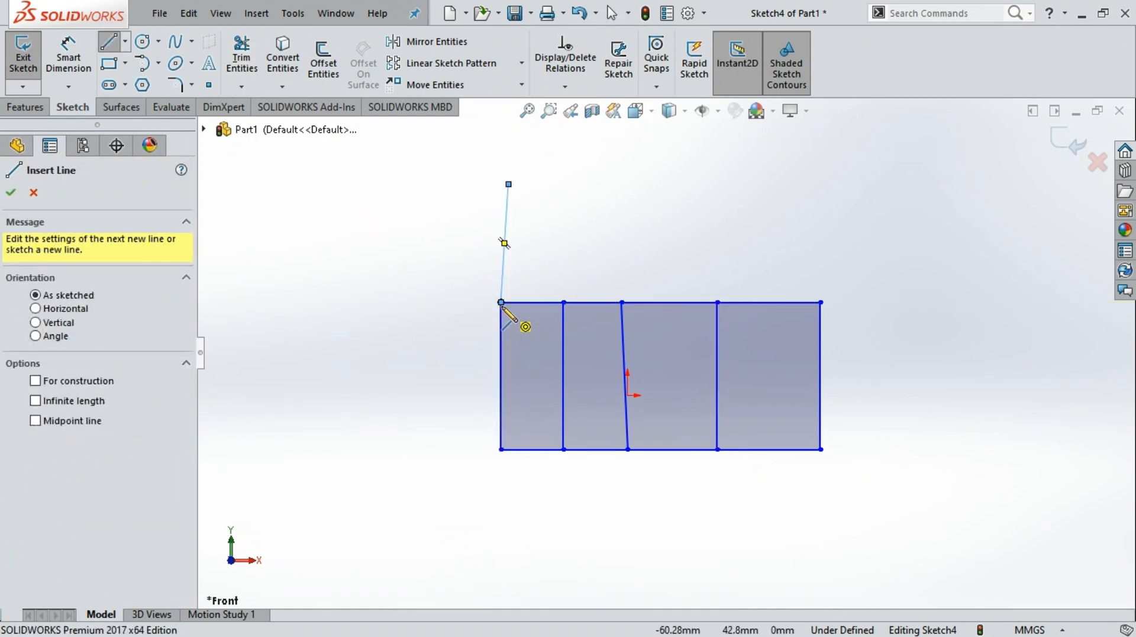
left_click(502, 449)
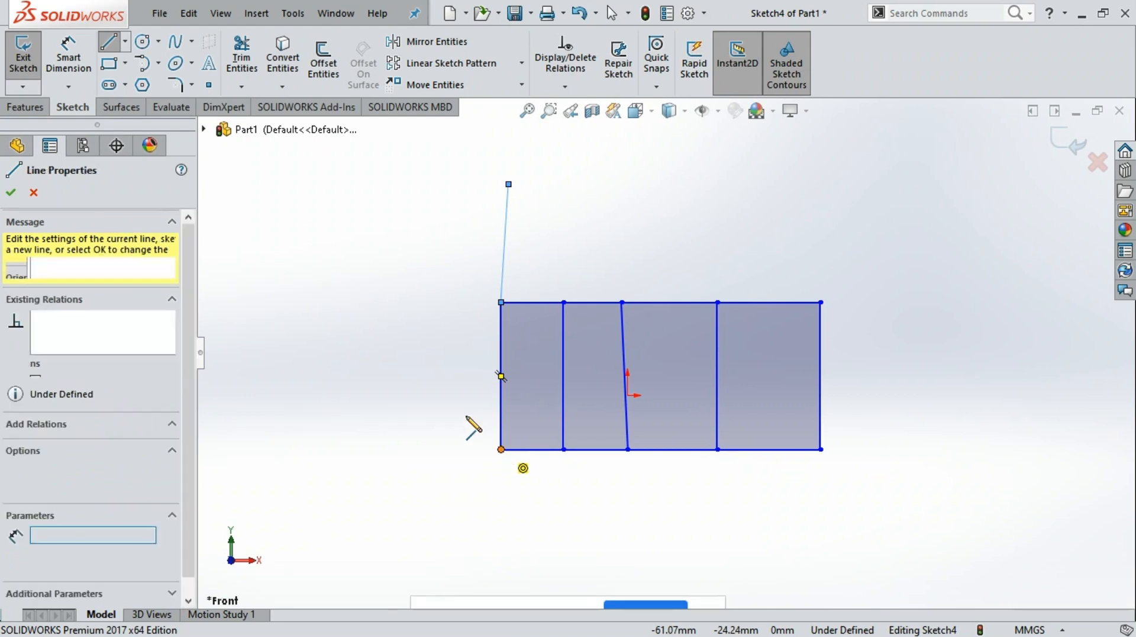
left_click(392, 342)
key("Escape")
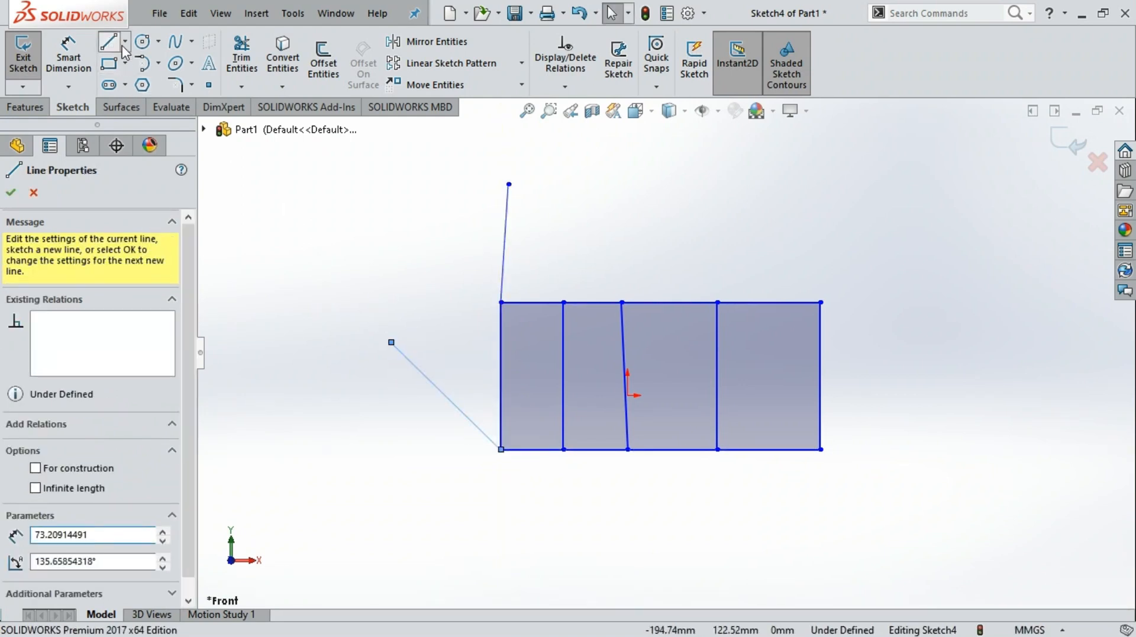
- Connect the upper line's free end to the top of the slanted line, and the left line's free end to the rectangle's upper-left corner
left_click(113, 43)
left_click(508, 185)
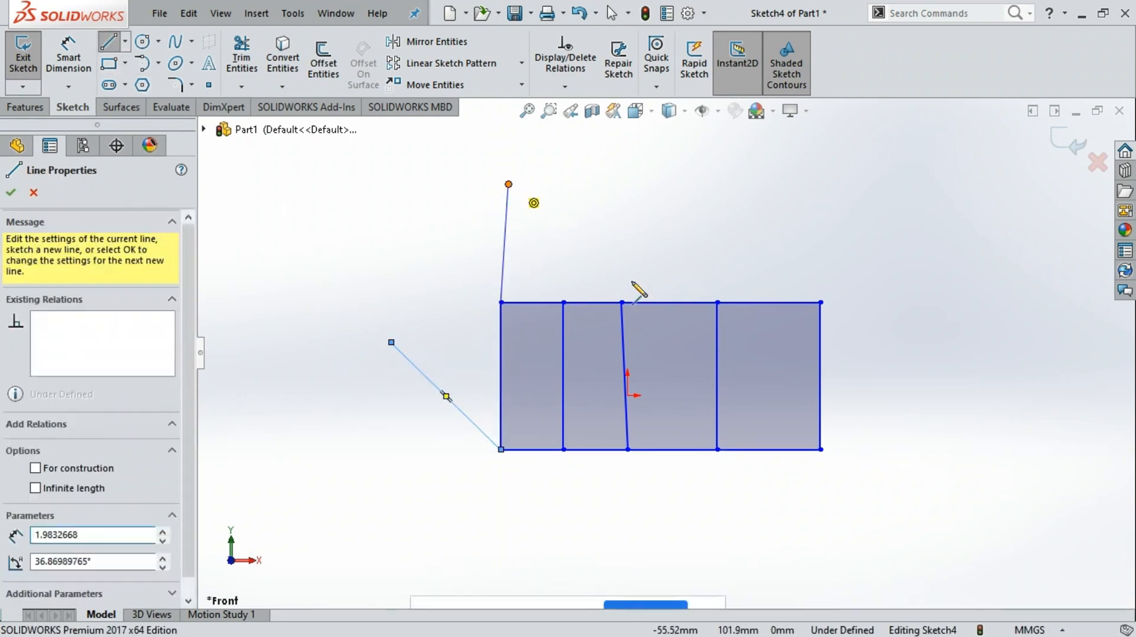
left_click(622, 302)
key("Escape")
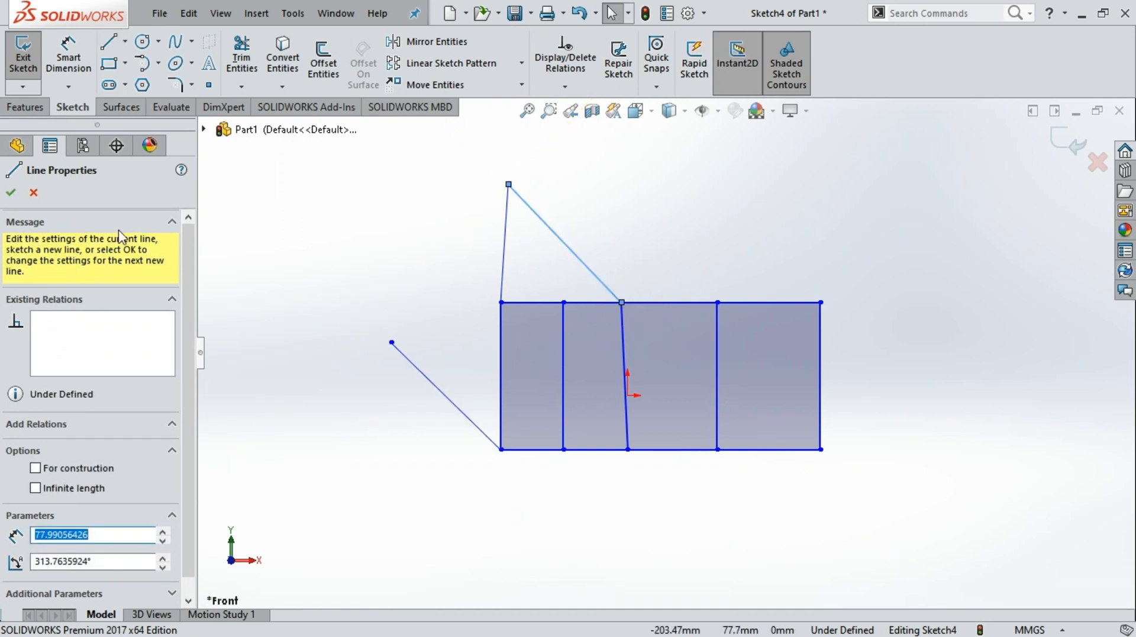
left_click(108, 41)
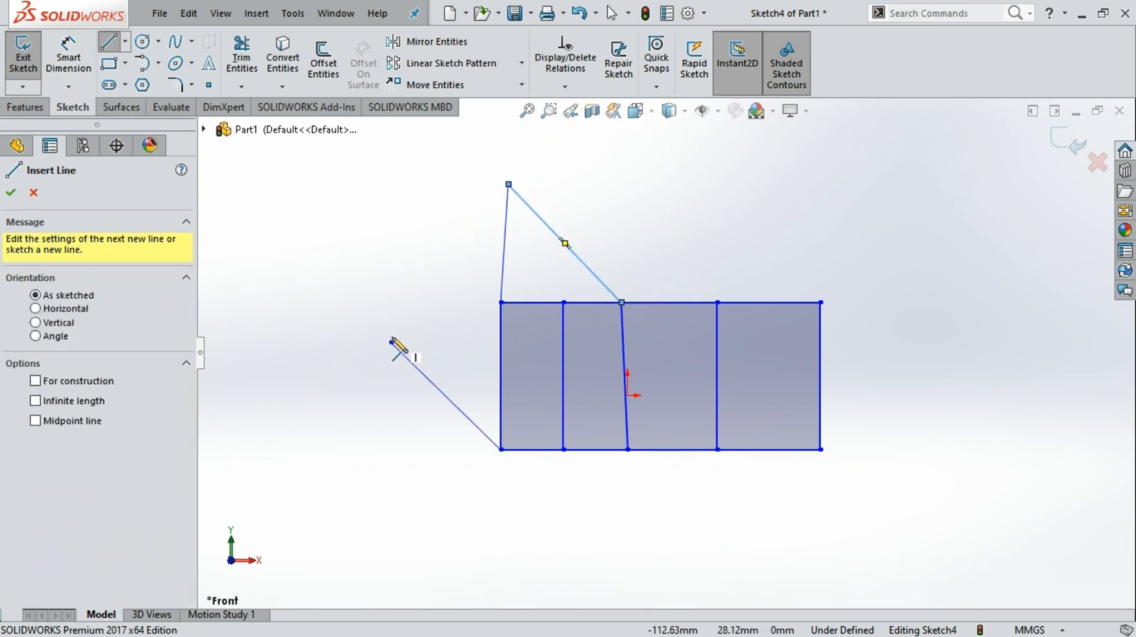
left_click(391, 342)
left_click(501, 303)
key("Escape")
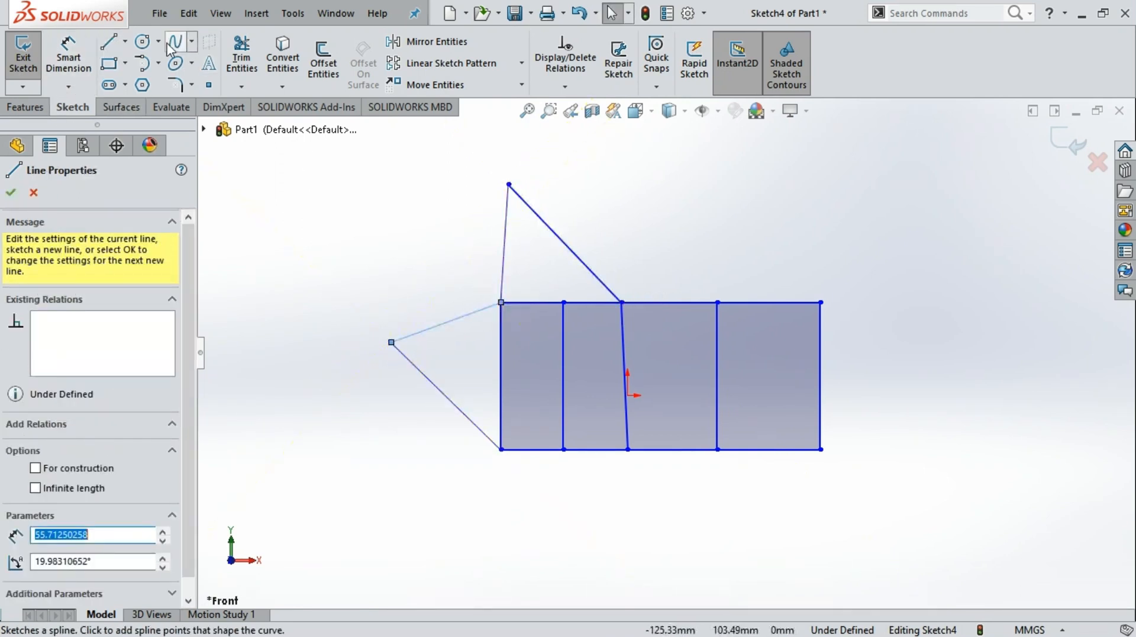
- Draw an open line about 58 mm long outward from the rectangle's upper-left corner at about 138 degrees
left_click(109, 42)
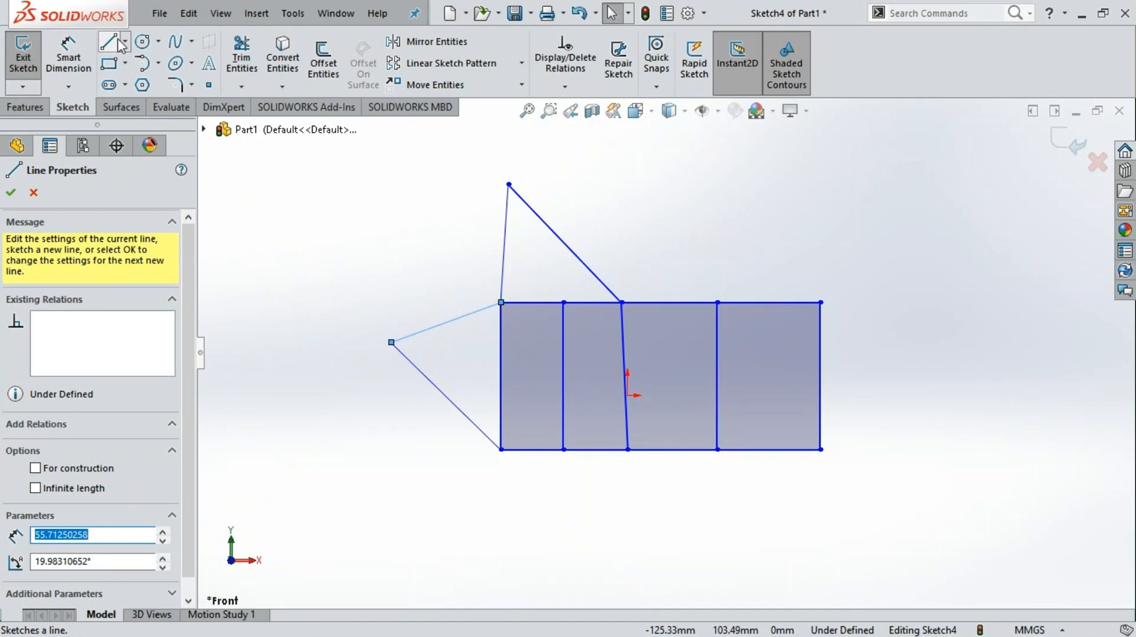
left_click(501, 303)
left_click(409, 221)
key("Escape")
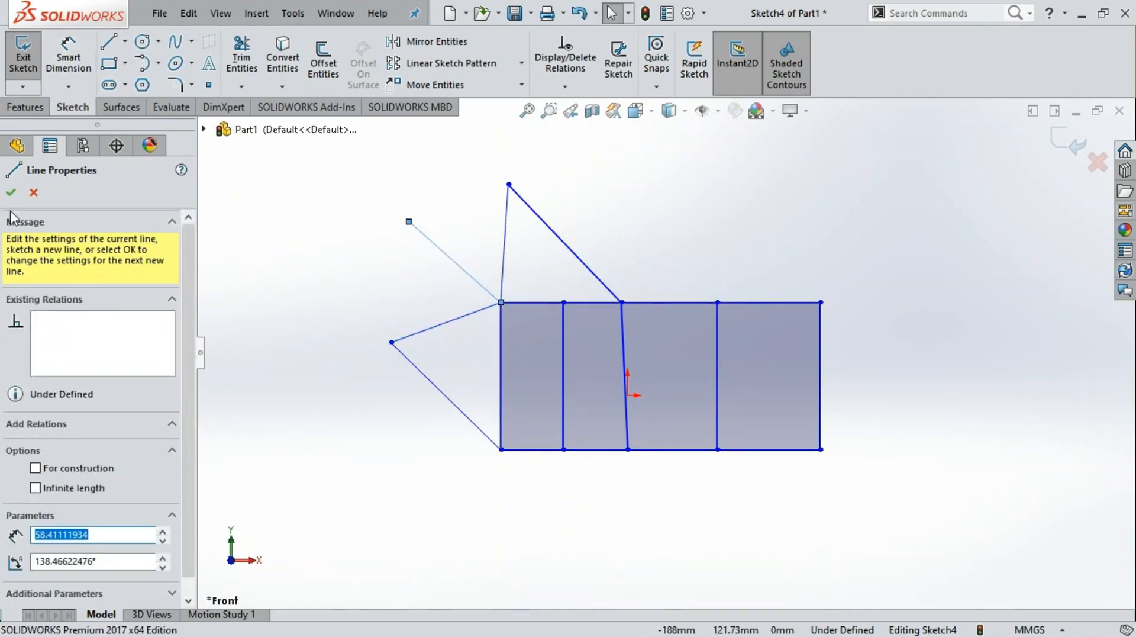
left_click(11, 192)
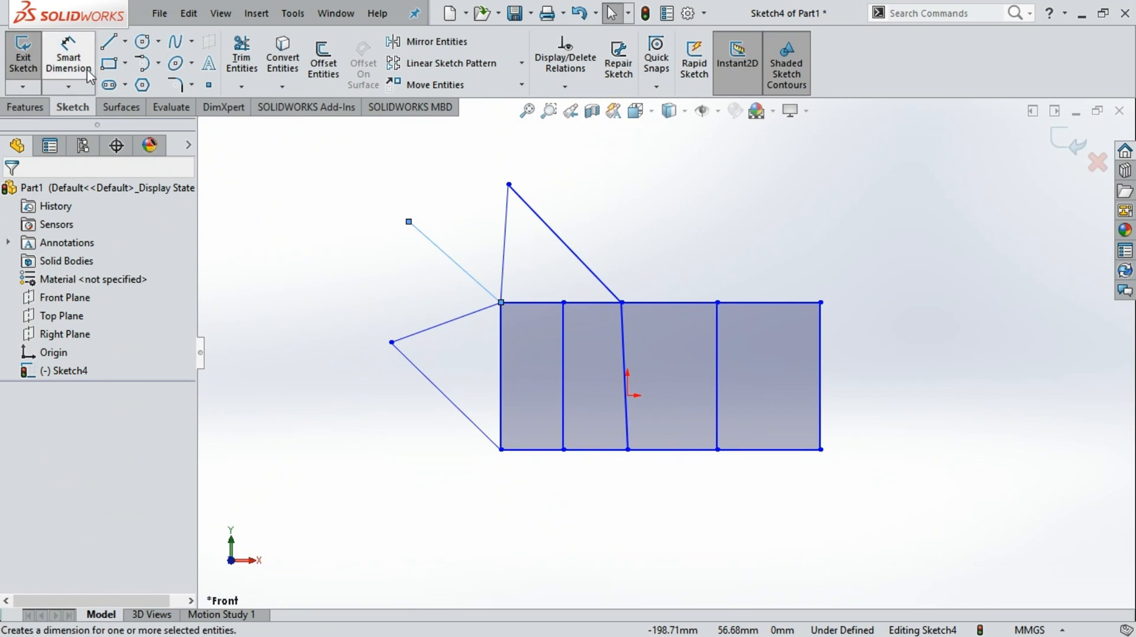
- Power trim the long sloping upper line, the rectangle's left and right sides, and its three inner lines
left_click(249, 69)
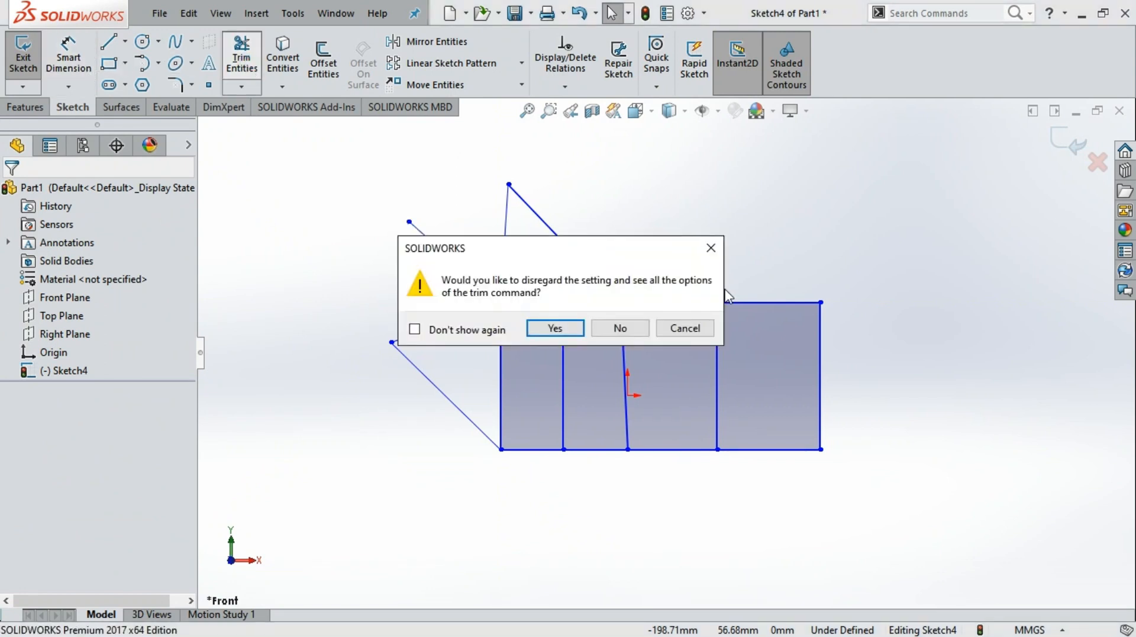
left_click(575, 330)
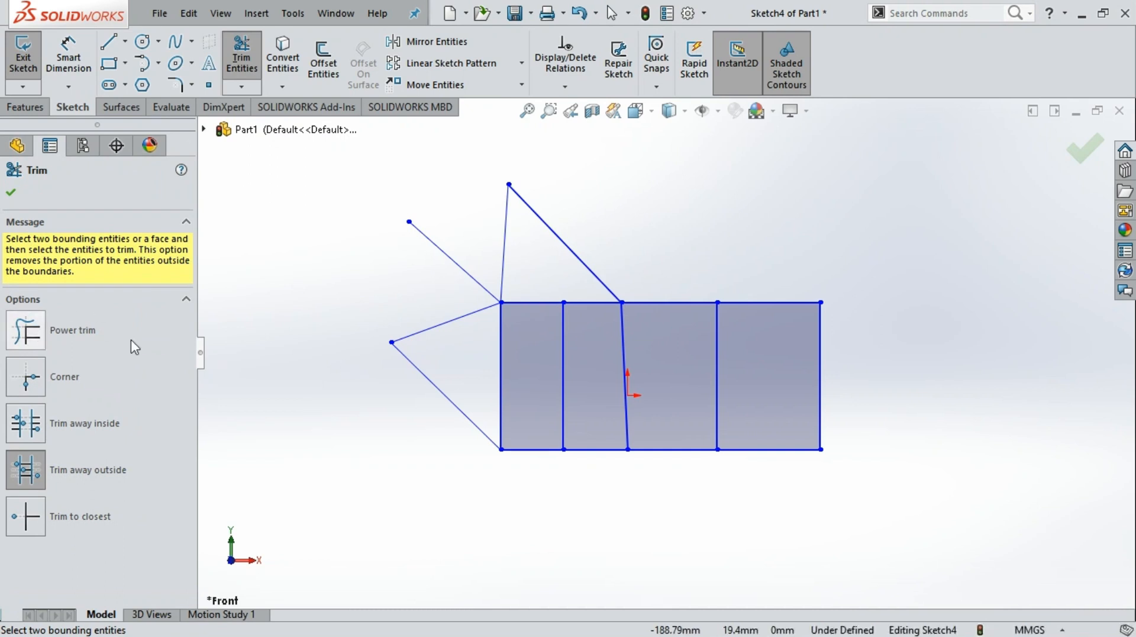
left_click(46, 339)
mouse_move(605, 264)
left_mouse_down()
mouse_move(545, 288)
mouse_move(494, 370)
mouse_move(577, 364)
mouse_move(562, 372)
mouse_move(656, 386)
mouse_move(816, 385)
left_mouse_up()
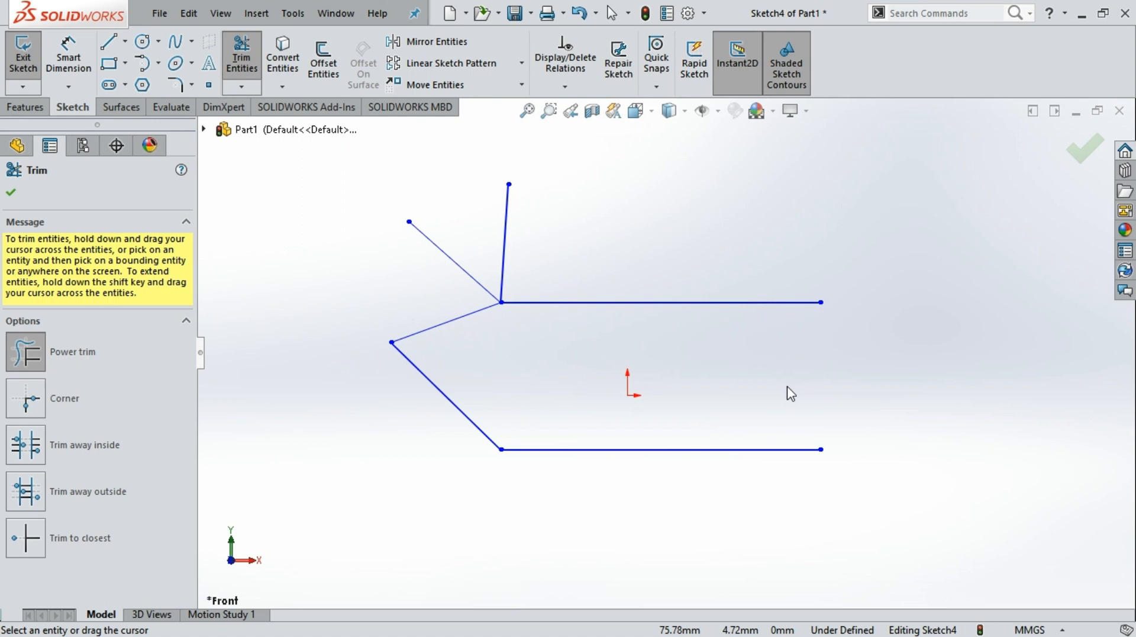
- Exit trimming and undo all the power trims to restore the removed lines
key("Escape")
key("ctrl+z")
key("ctrl+z")
key("ctrl+z")
key("ctrl+z")
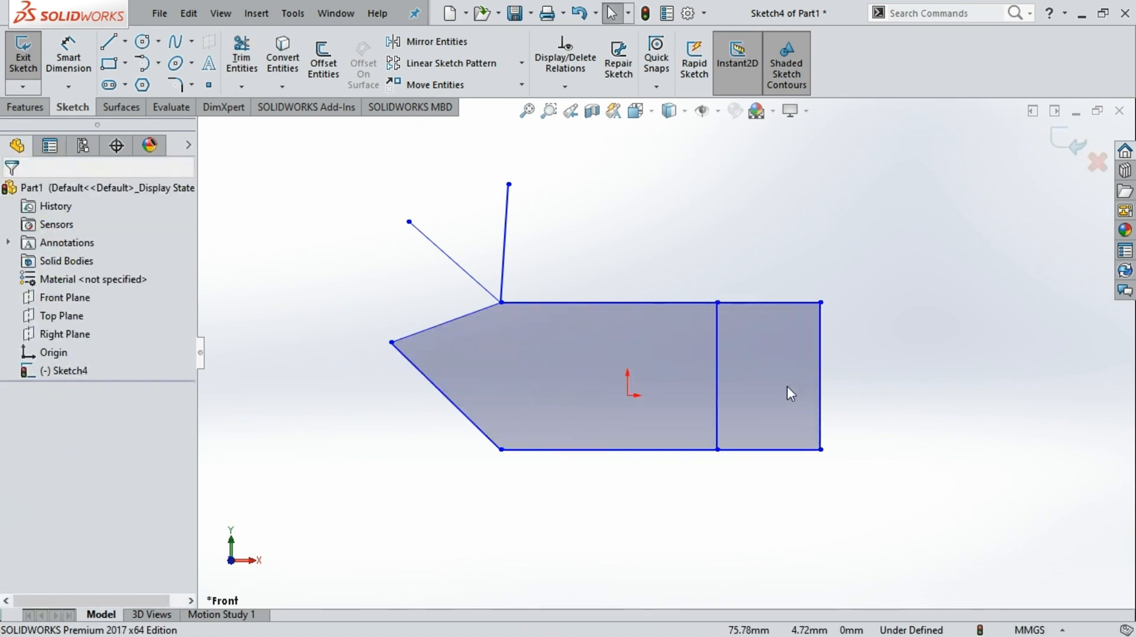
key("ctrl+z")
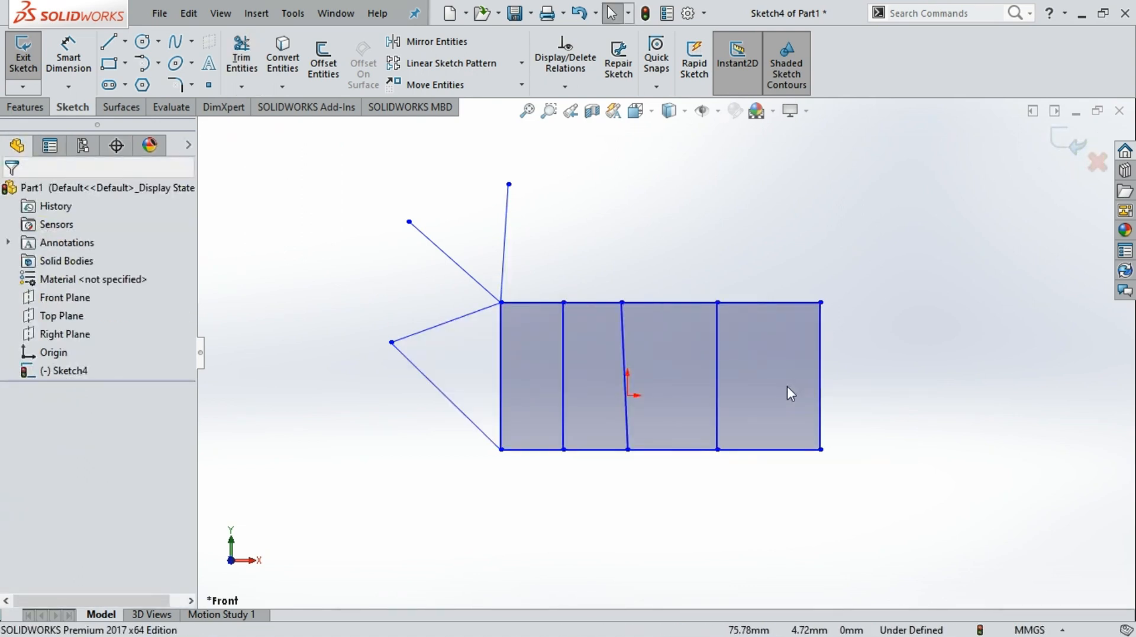
key("ctrl+z")
- Try the Corner trim option on the steep line above the rectangle and the sloping line beside it, clearing each selection
left_click(241, 58)
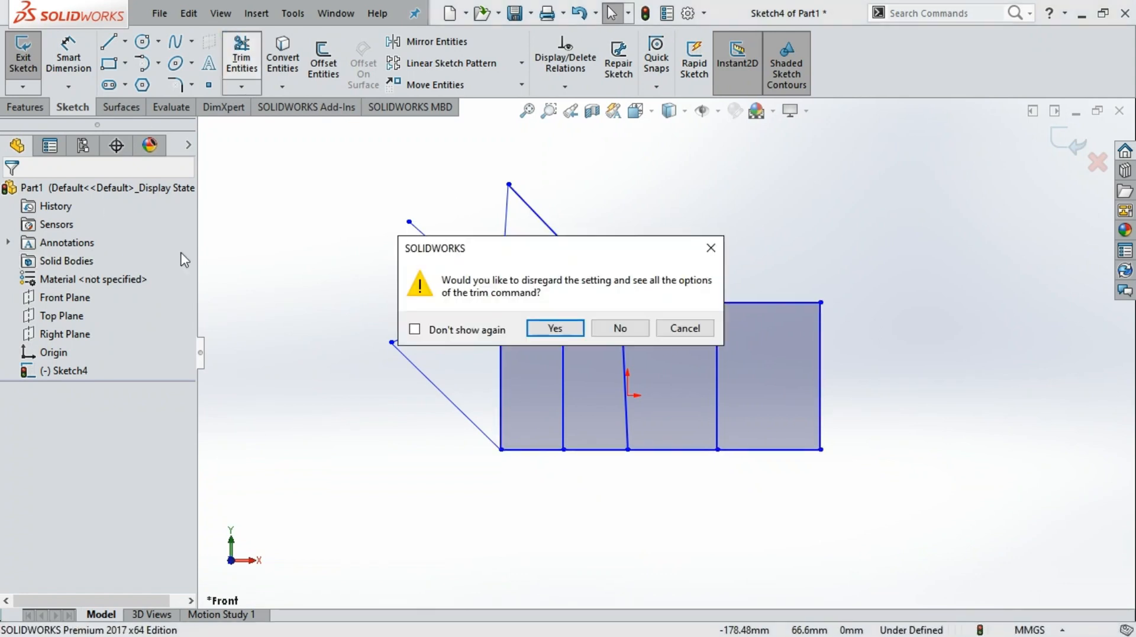
left_click(574, 330)
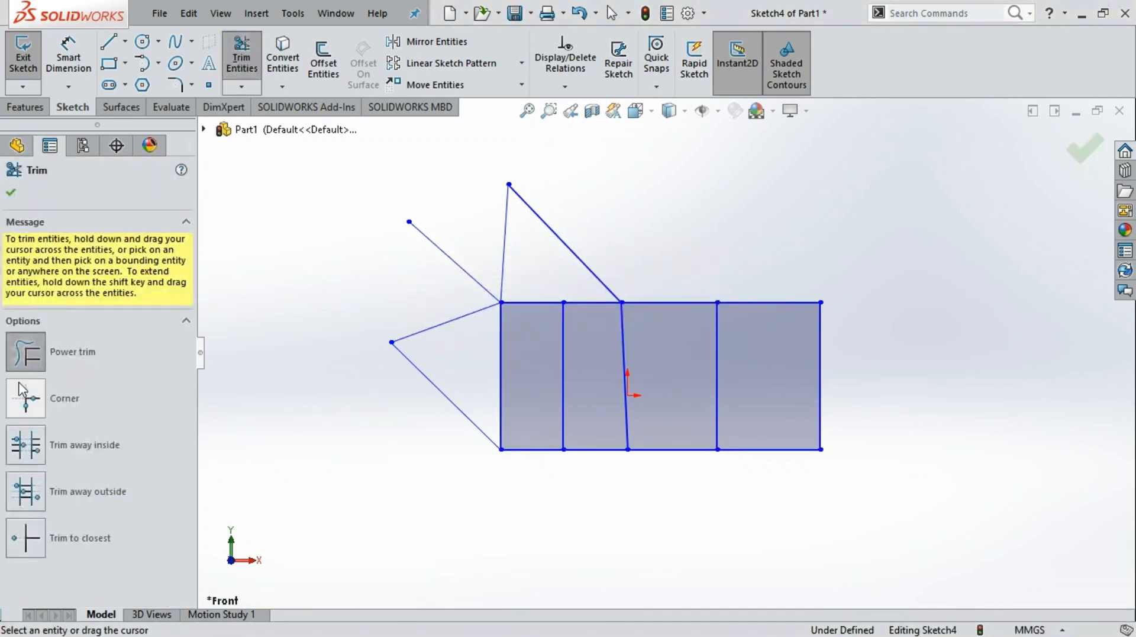
left_click(25, 397)
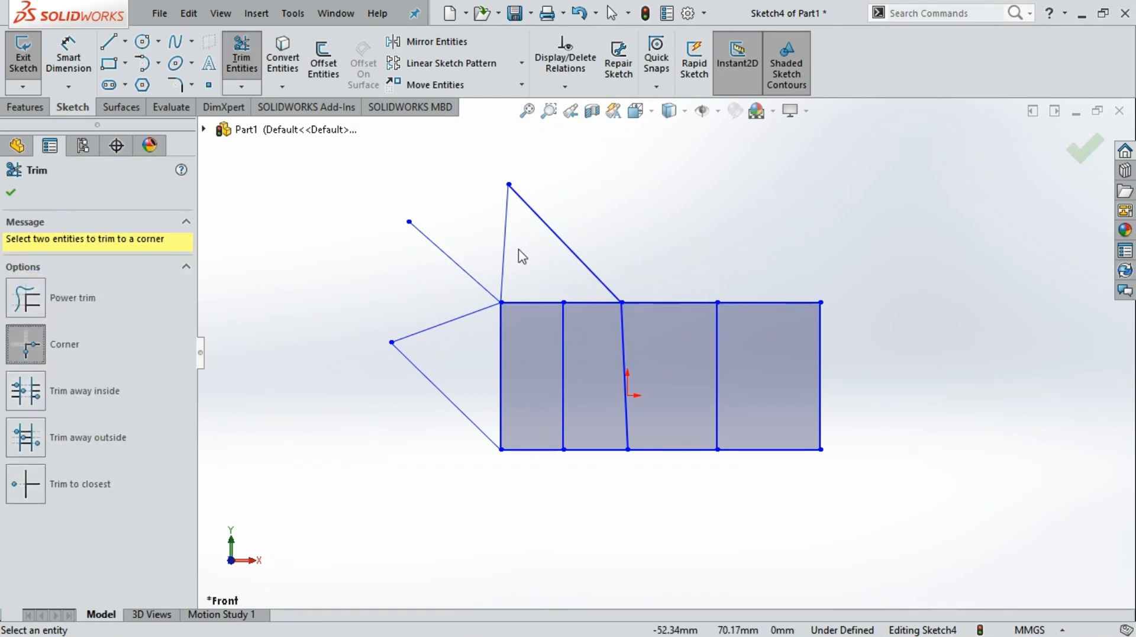
left_click(503, 280)
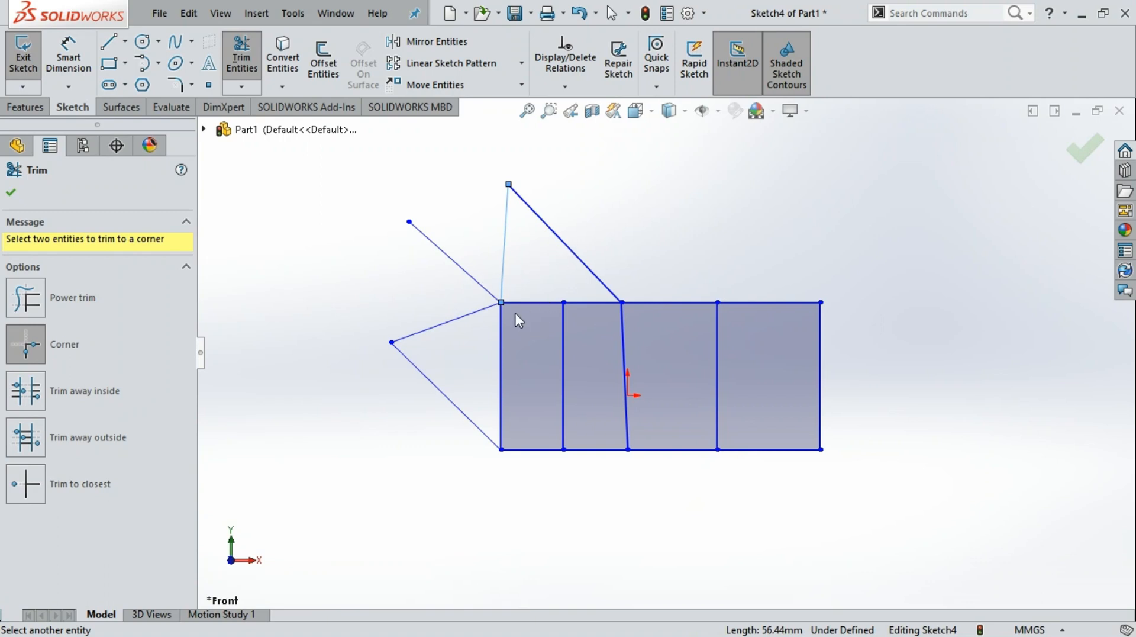
left_click(25, 390)
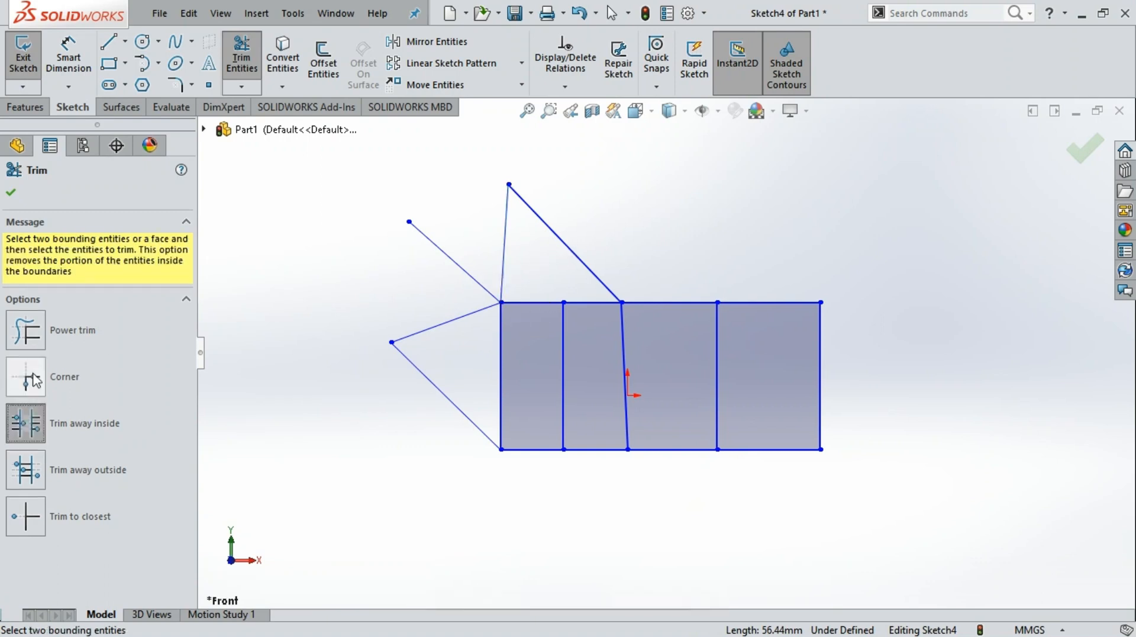
left_click(34, 350)
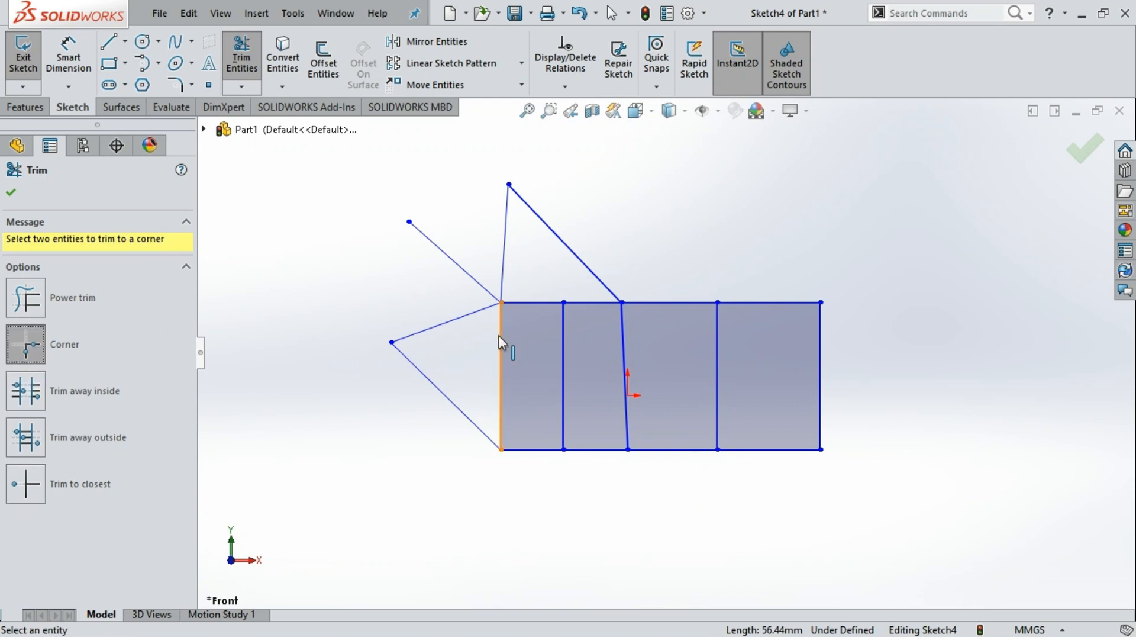
left_click(467, 313)
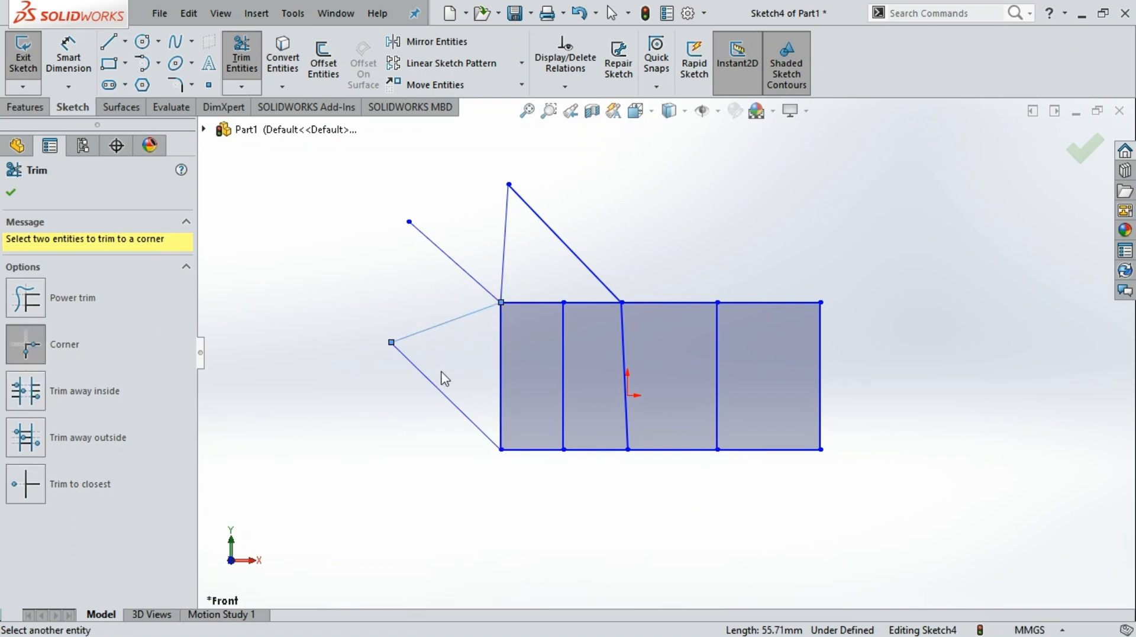
left_click(27, 396)
left_click(25, 345)
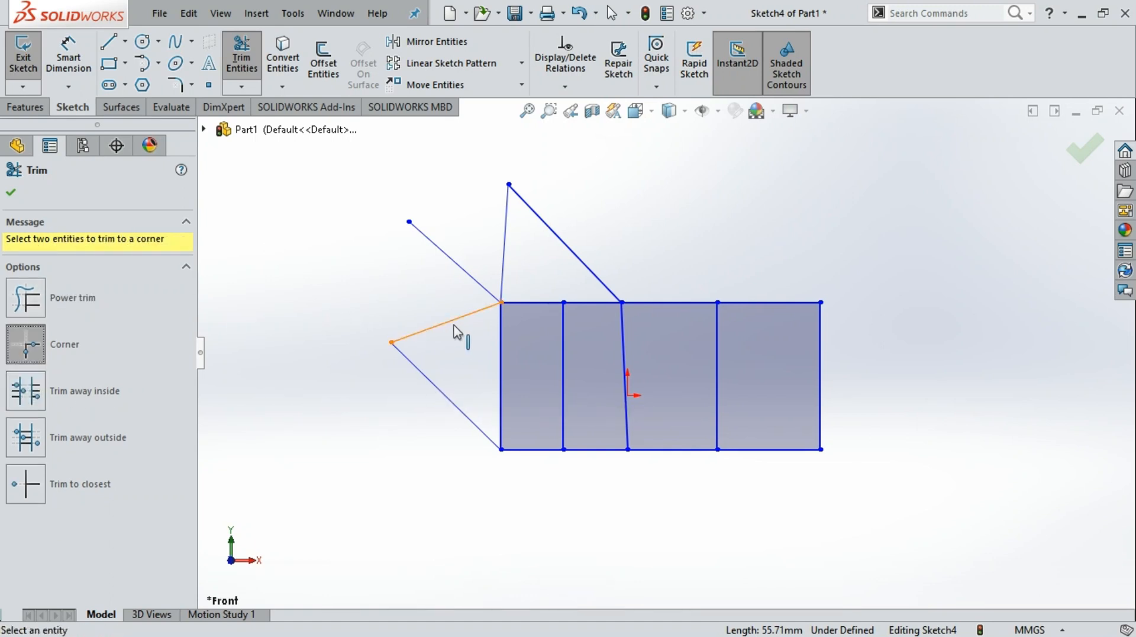
- Trim the rectangle's top side and its slanted inner line to a corner, removing the top side's right-hand portion
left_click(501, 331)
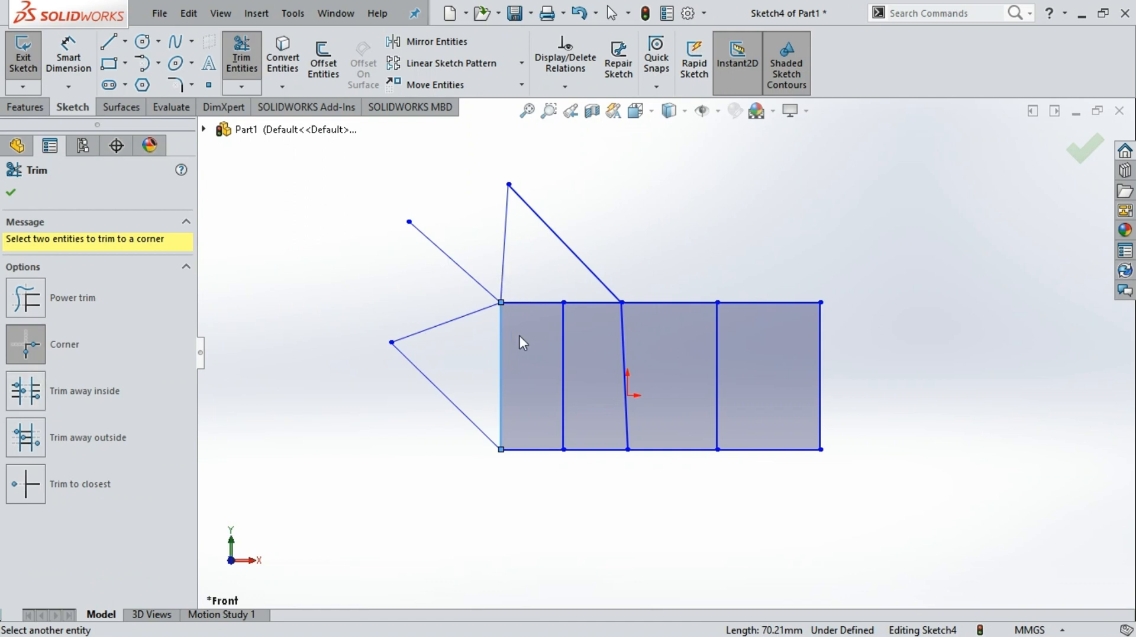
left_click(498, 333)
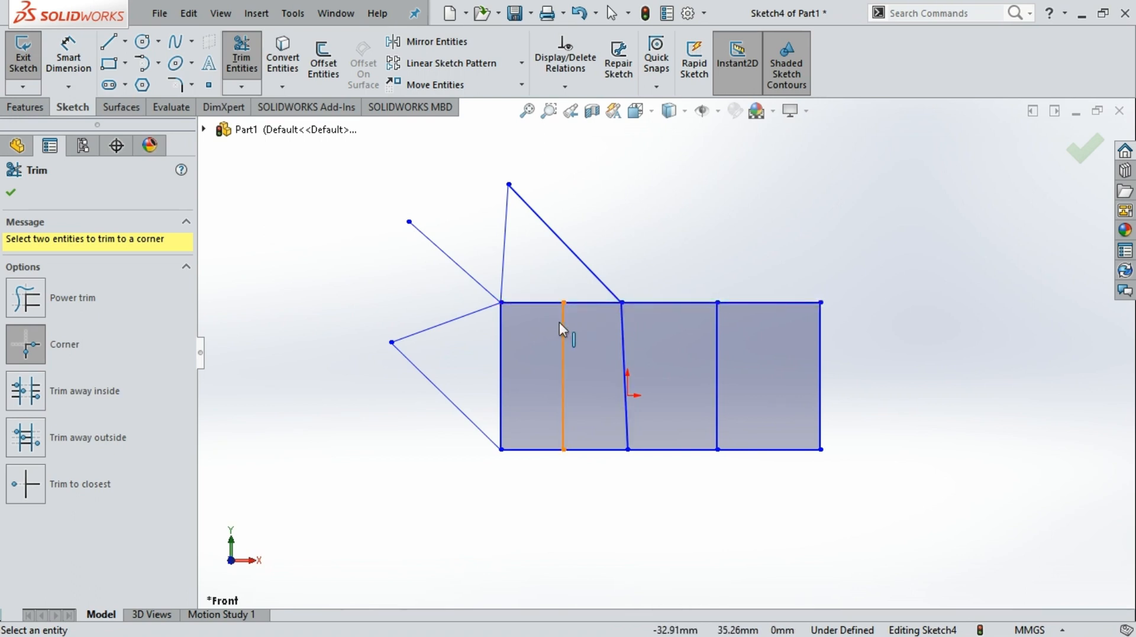
left_click(502, 303)
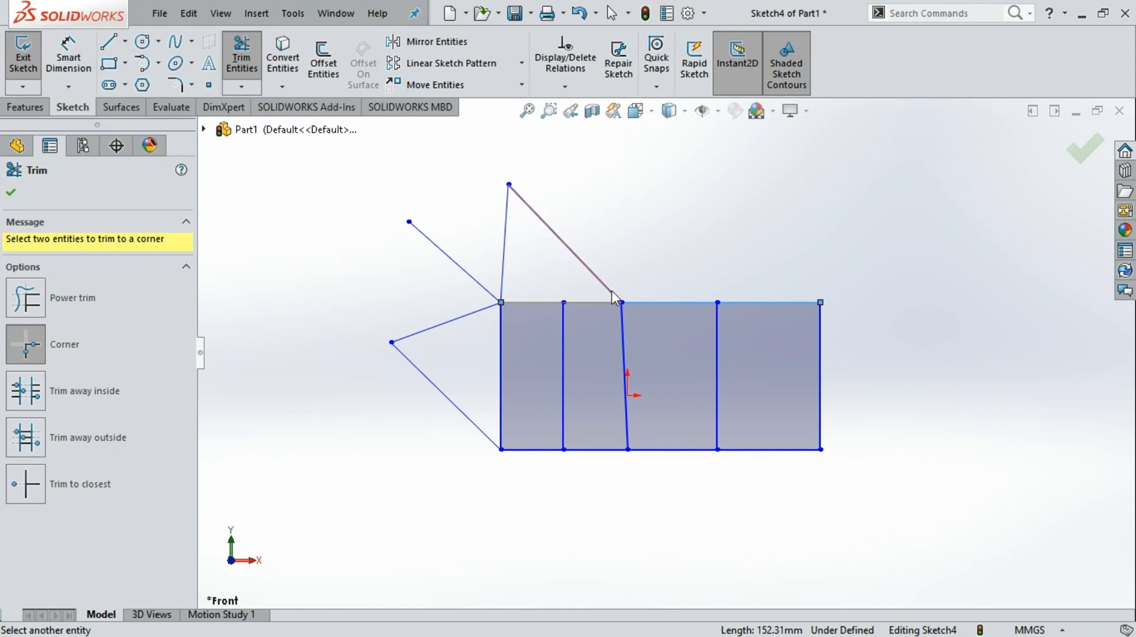
left_click(623, 318)
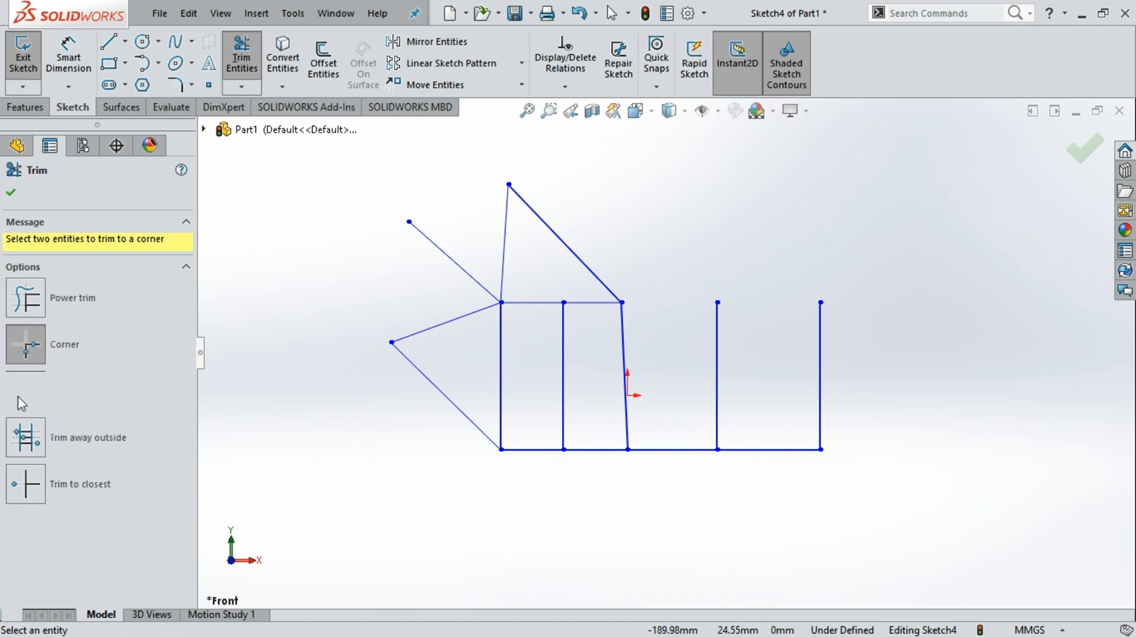
- Try Trim away inside between the rectangle's left side and slanted inner line, and undo back to the complete rectangle
left_click(22, 403)
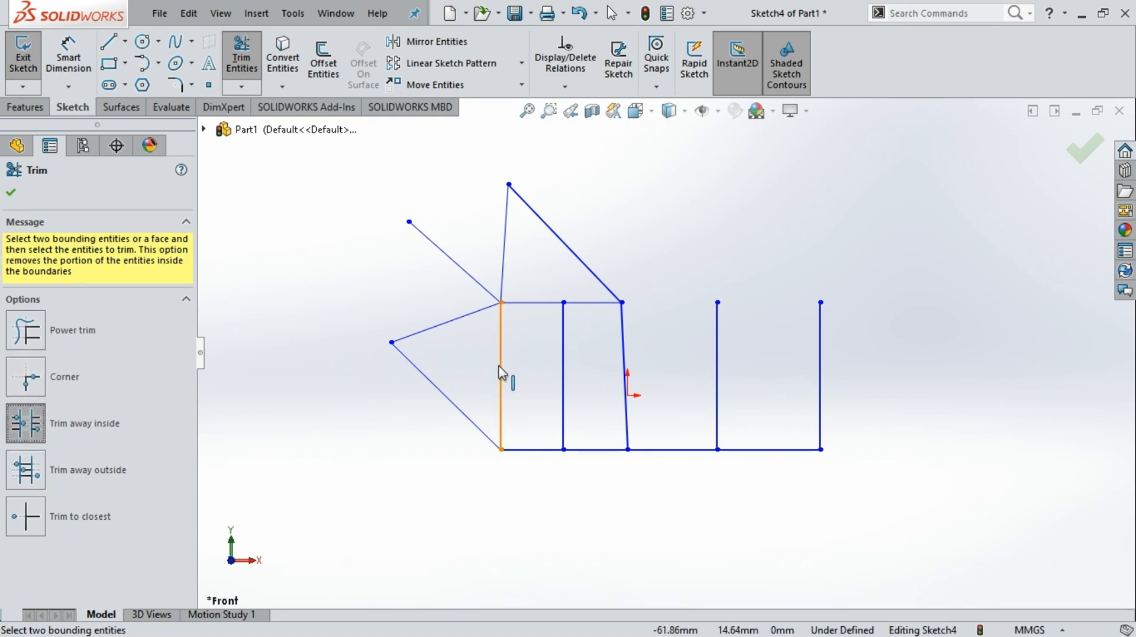
left_click(502, 373)
left_click(625, 373)
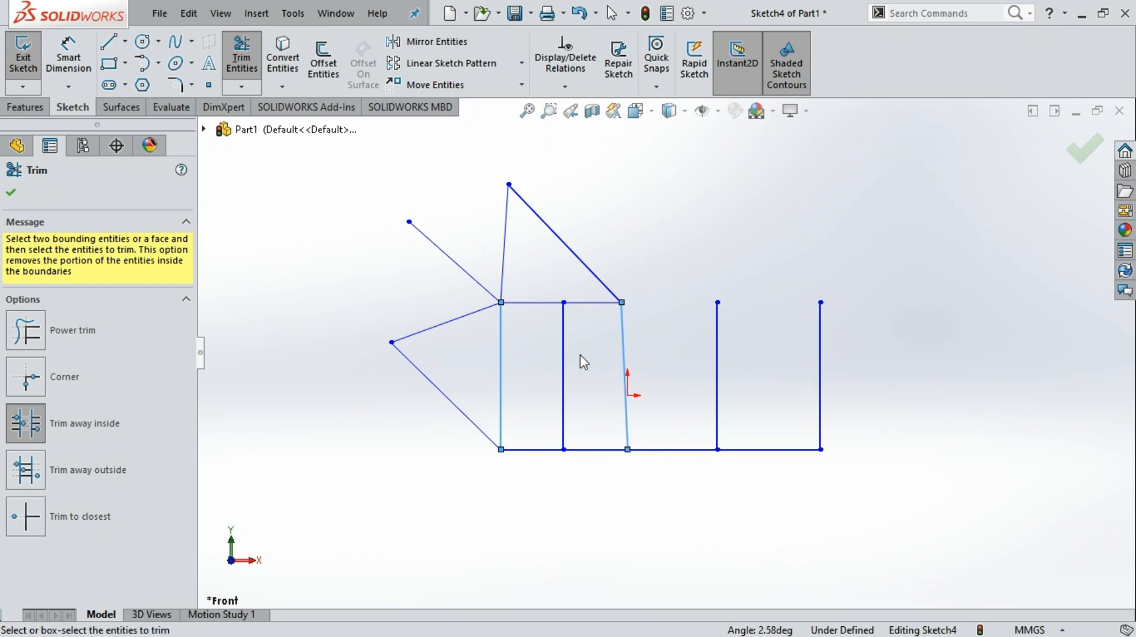
left_click_drag(581, 354, 548, 371)
key("ctrl+z")
key("ctrl+z")
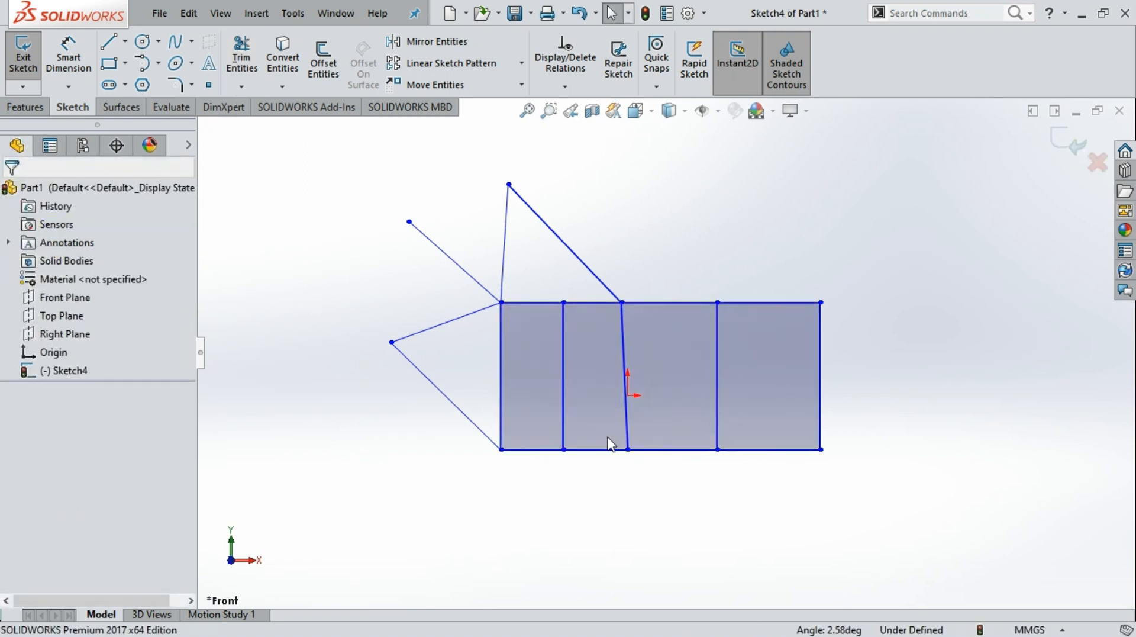
- Trim away the three inner lines inside the rectangle's top and bottom boundaries, and undo these trims
left_click(240, 59)
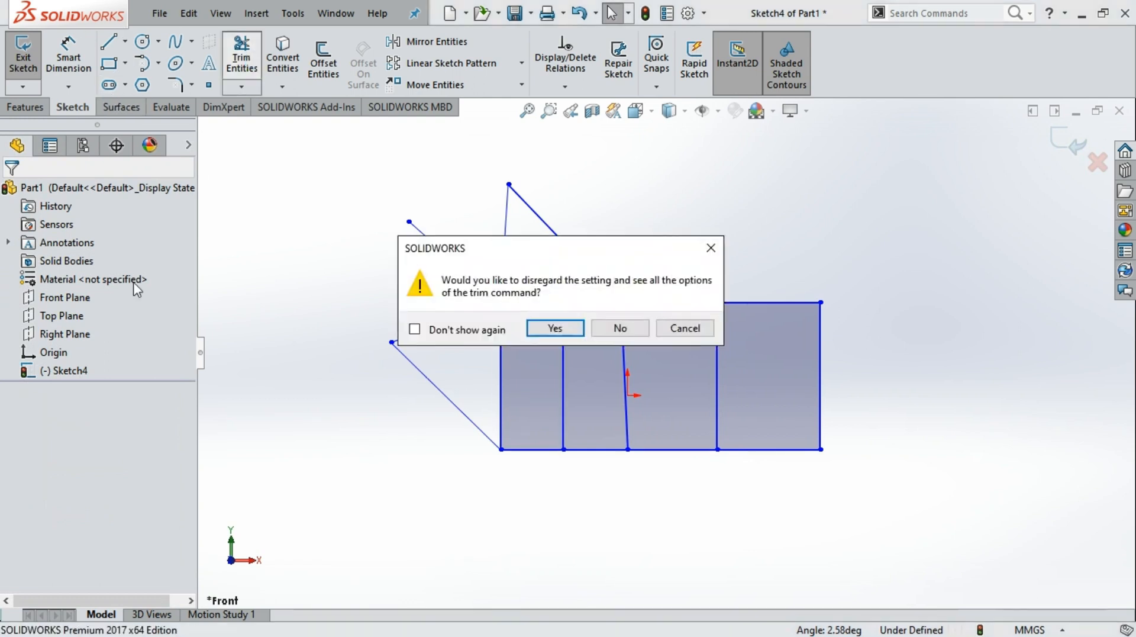
left_click(557, 328)
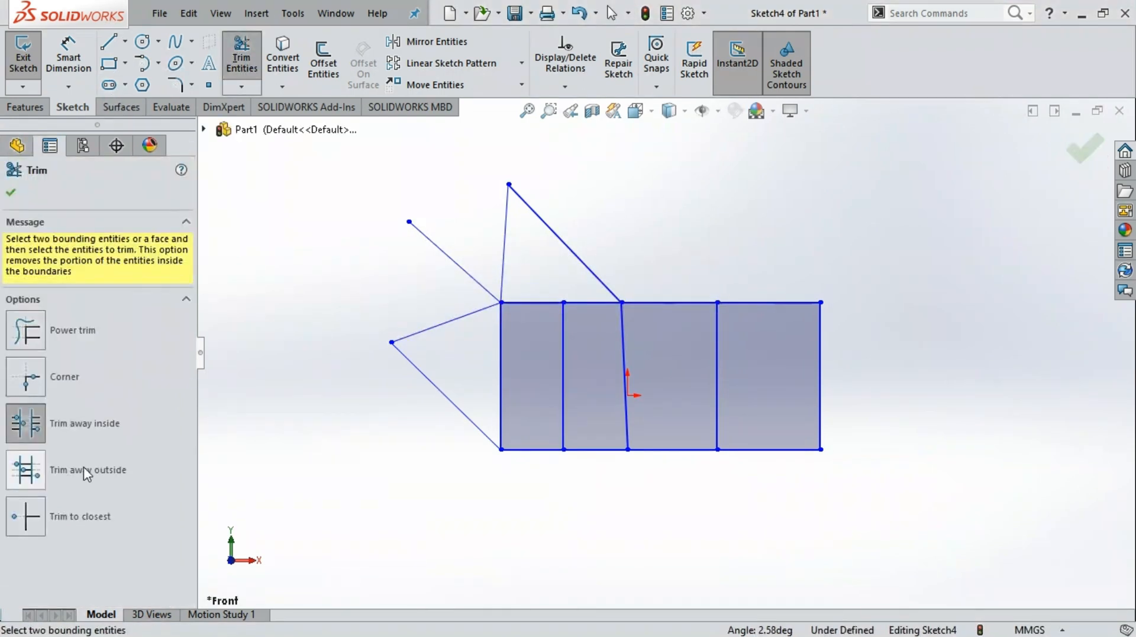
left_click(617, 302)
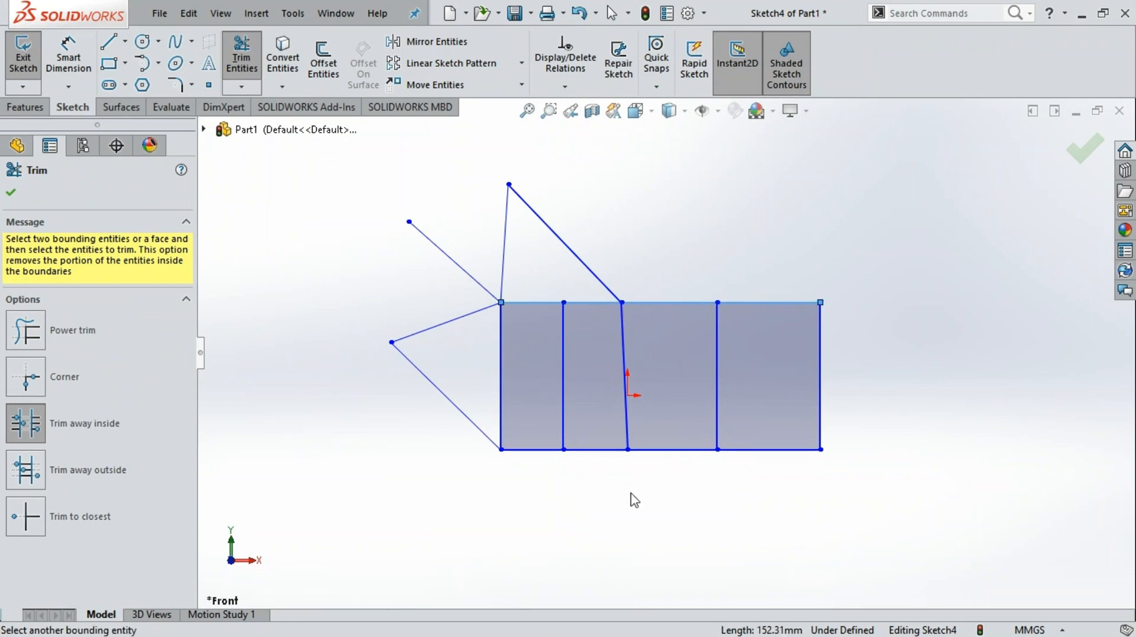
left_click(653, 449)
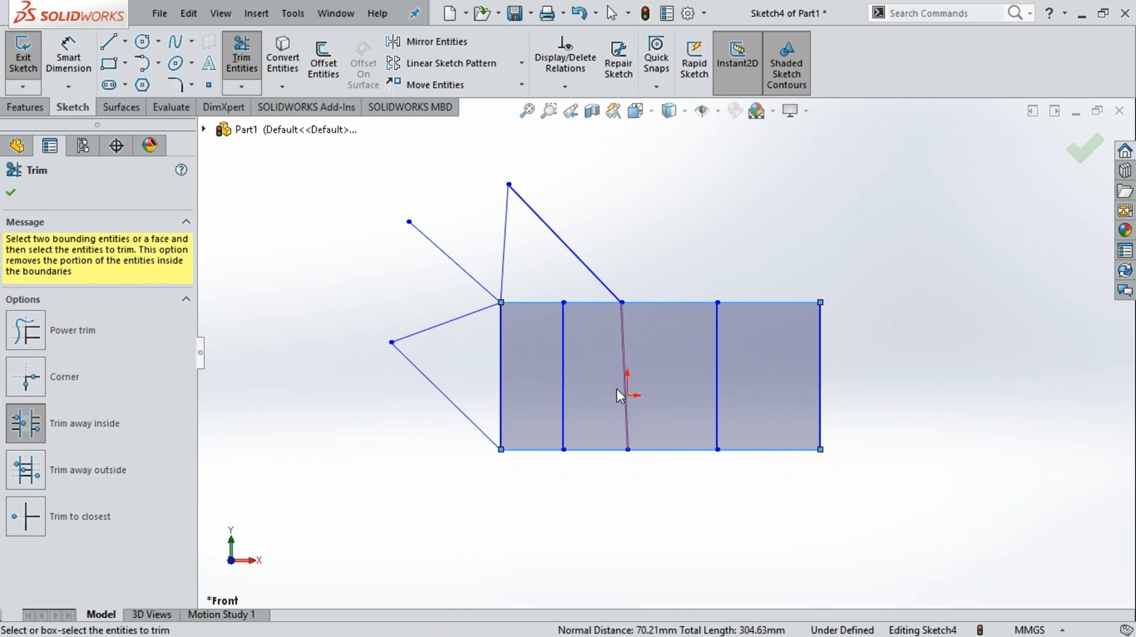
left_click(629, 377)
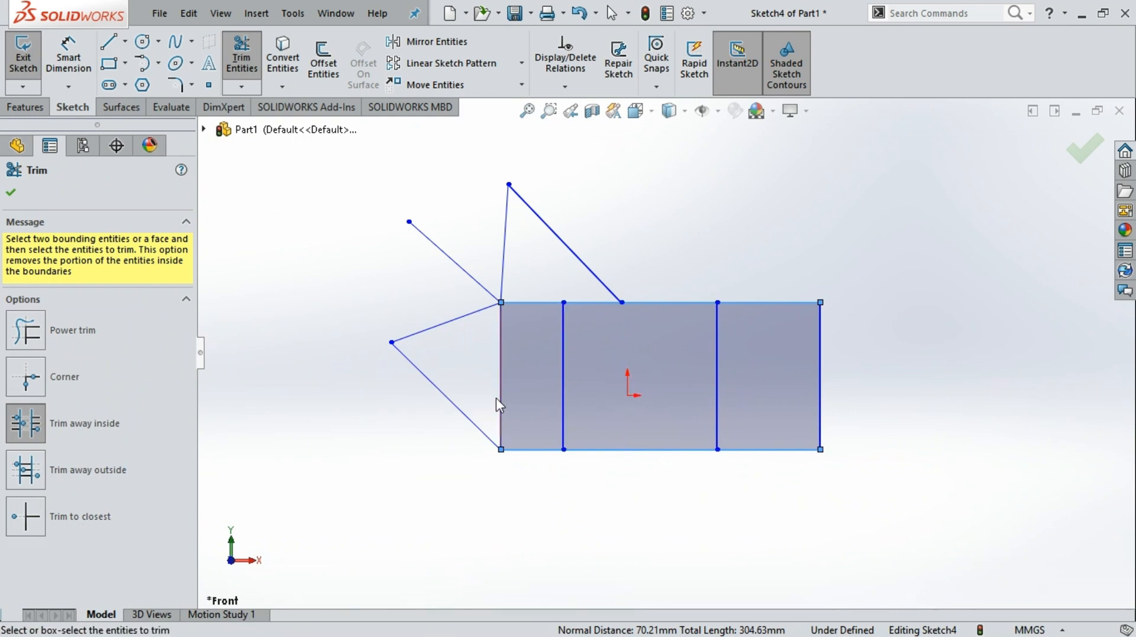
left_click(562, 386)
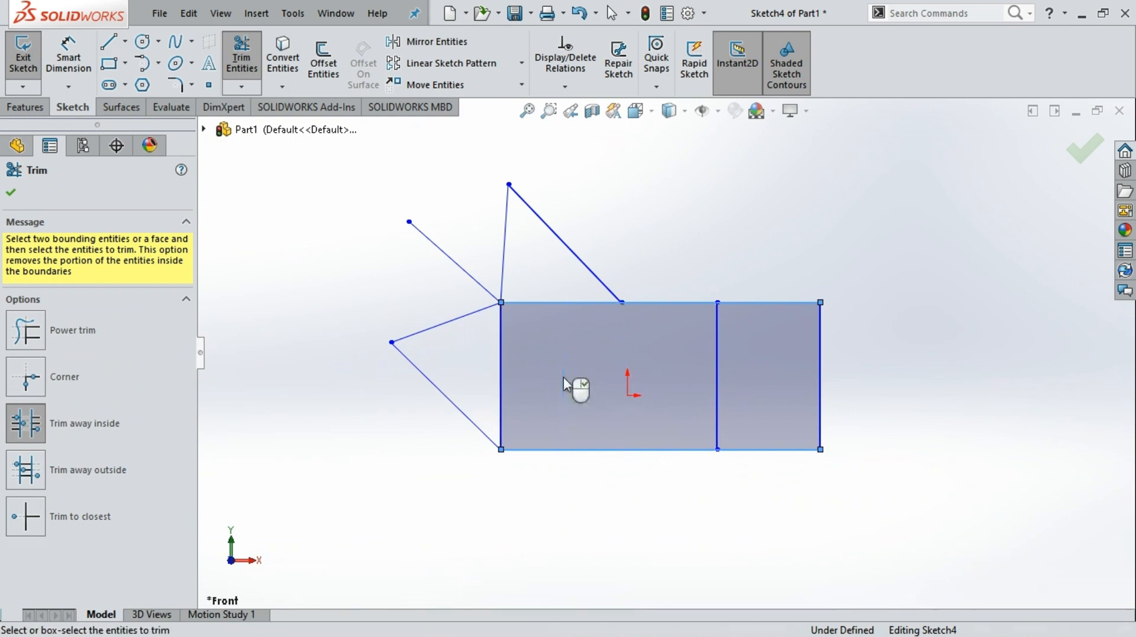
left_click(717, 366)
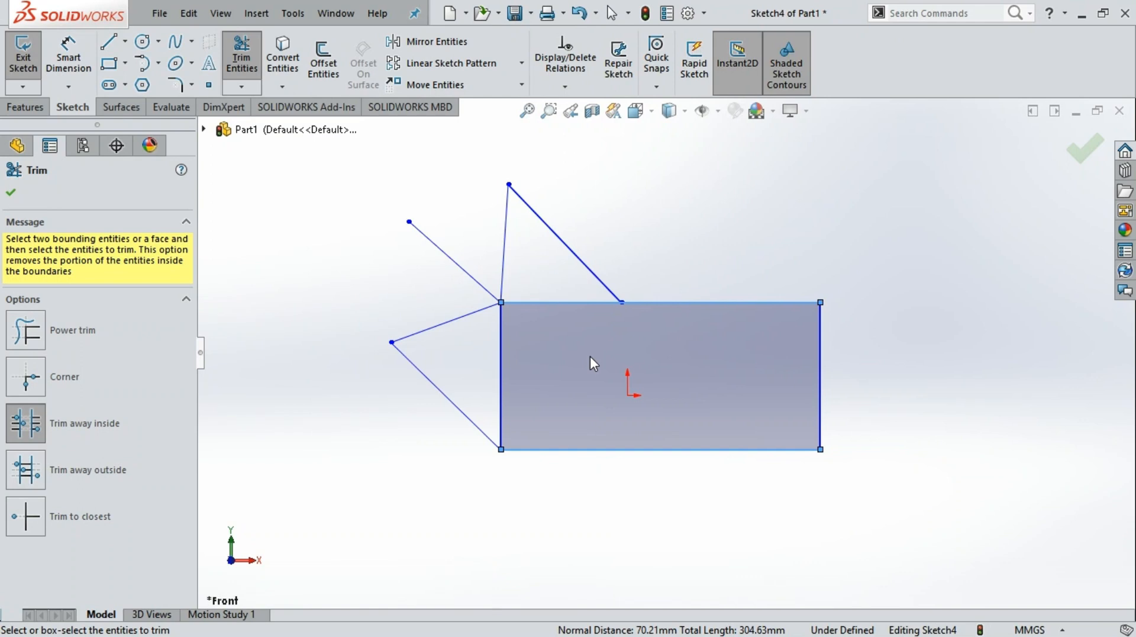
key("ctrl+z")
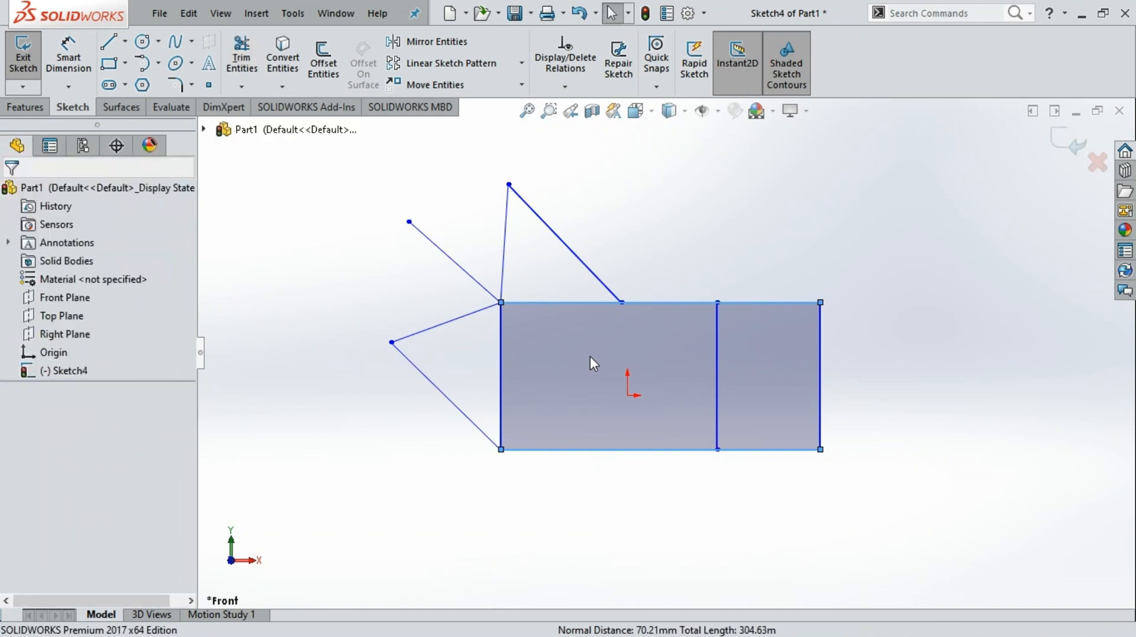
key("ctrl+z")
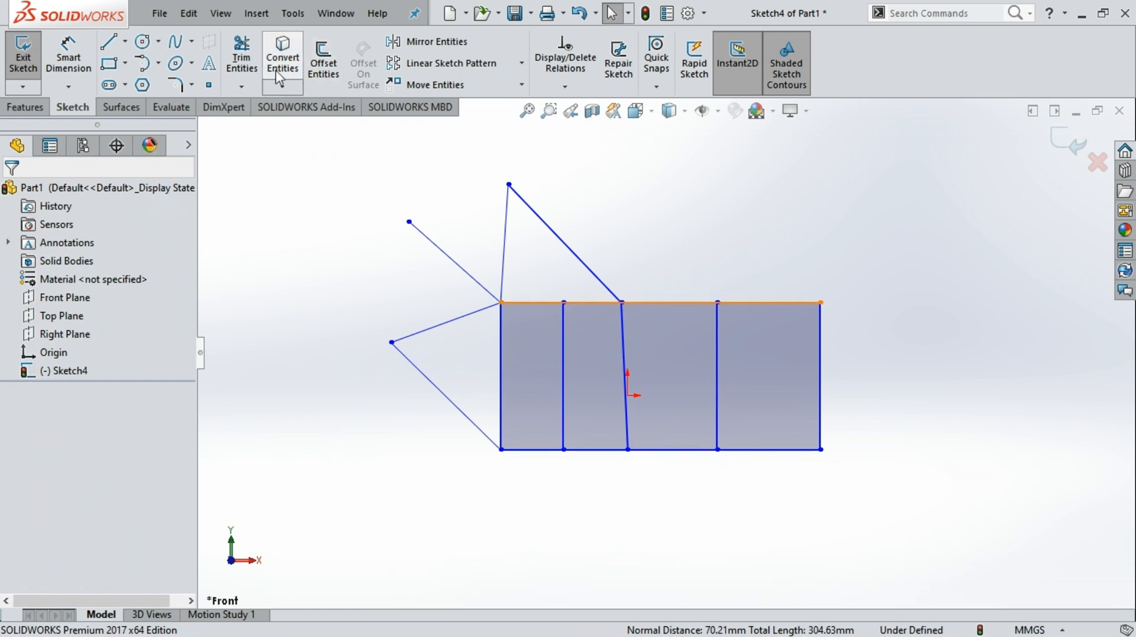
- Try Trim away outside with the rectangle's left and top sides as boundaries, box-selecting the whole sketch for trimming
left_click(241, 57)
left_click(548, 325)
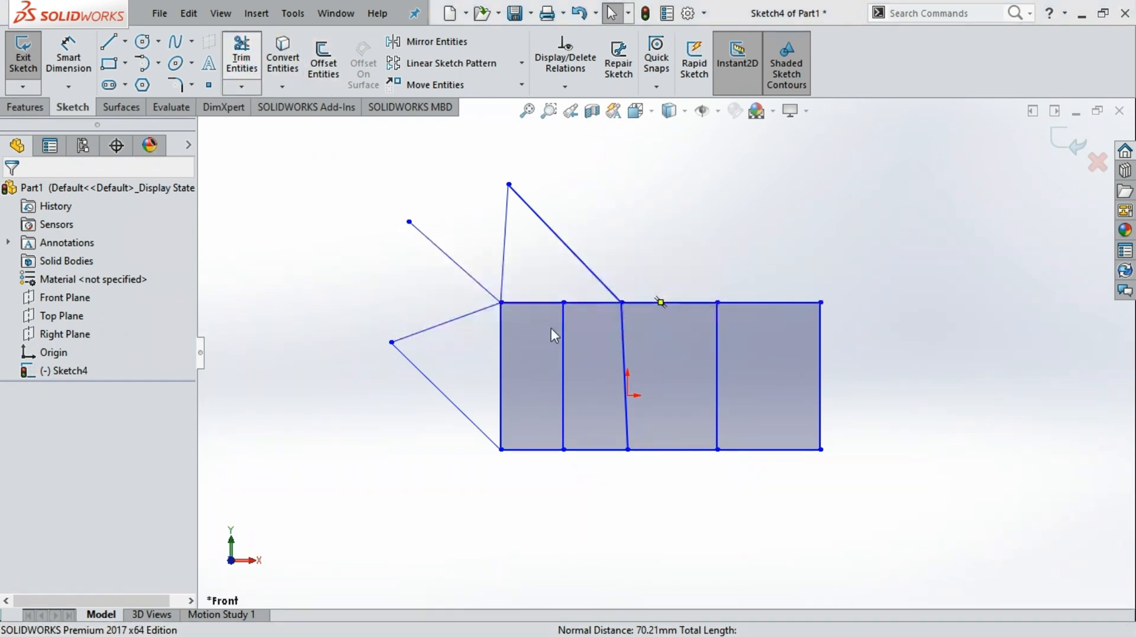
left_click(22, 484)
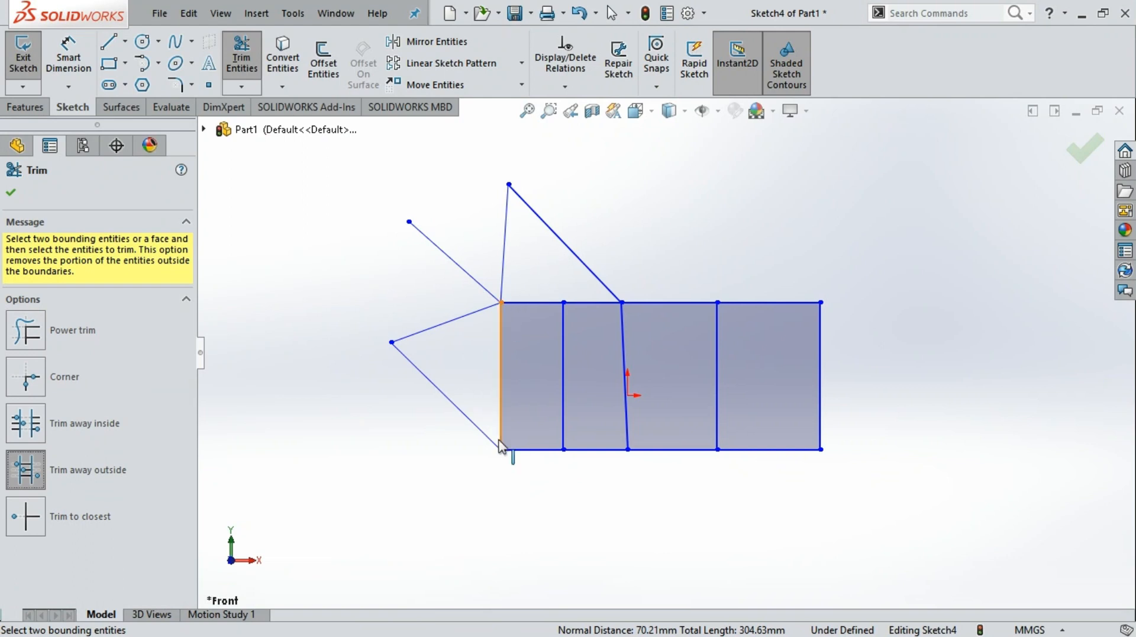
left_click(497, 419)
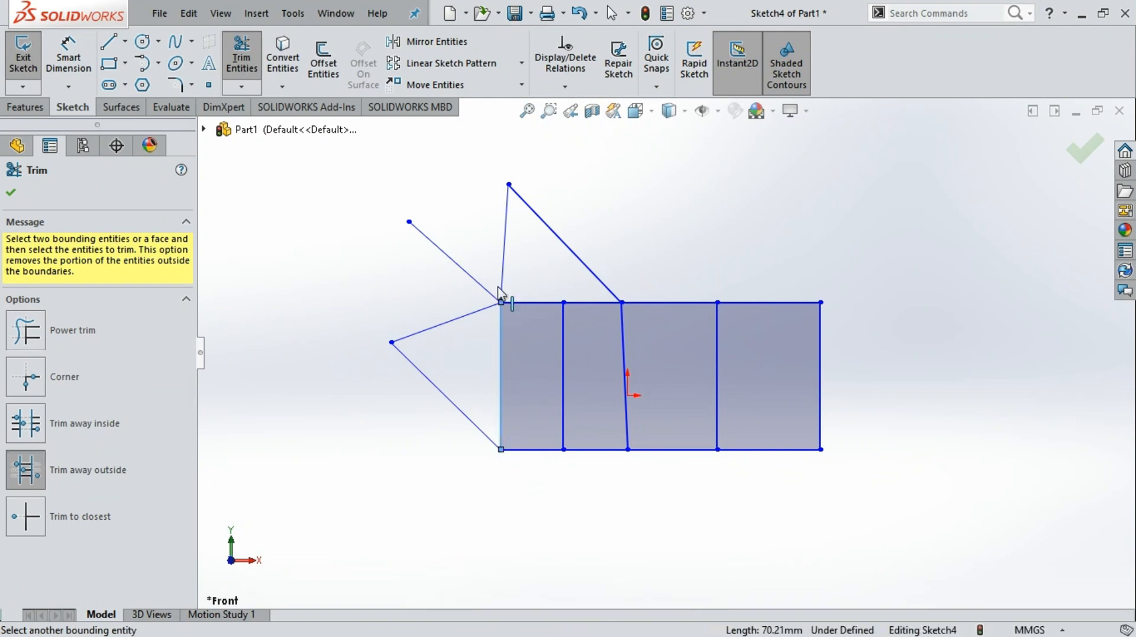
left_click(541, 302)
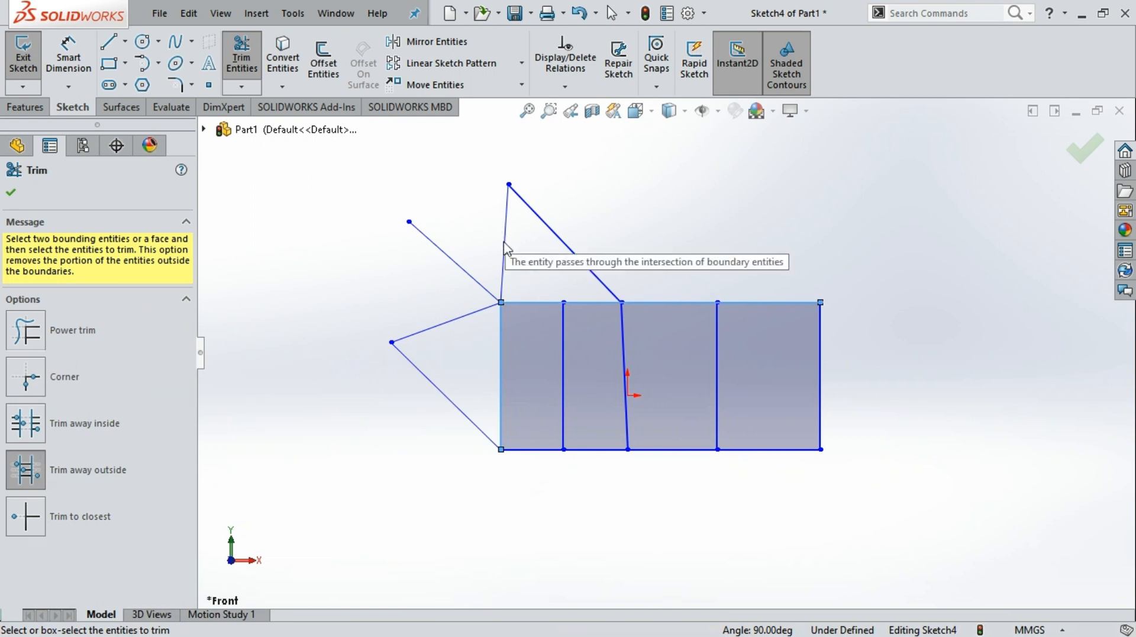
mouse_move(364, 211)
left_mouse_down()
mouse_move(604, 513)
mouse_move(791, 537)
left_mouse_up()
left_click_drag(364, 211, 880, 487)
left_click_drag(879, 487, 879, 489)
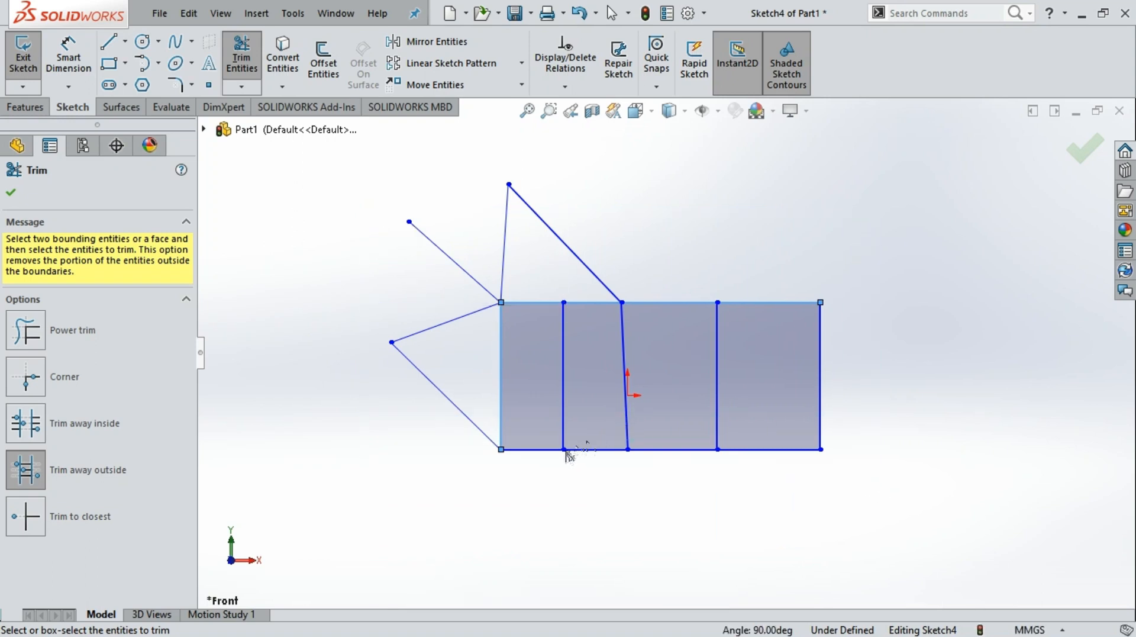
- Change the outside-trim boundaries to the rectangle's top and bottom sides and try box-selecting the surrounding lines
left_click(500, 364)
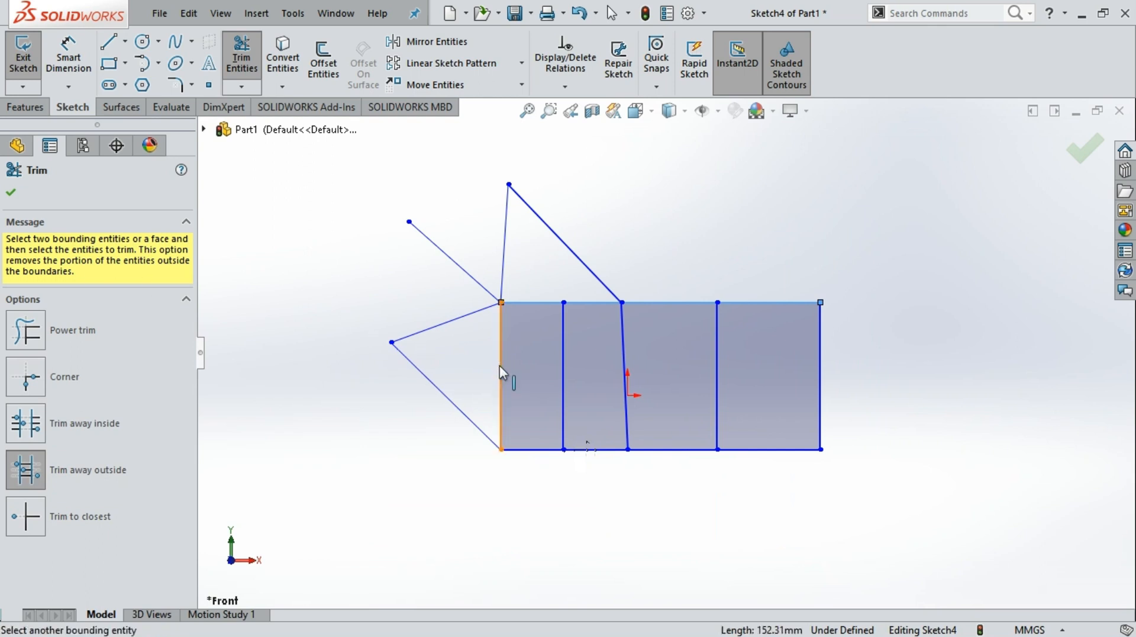
left_click(588, 454)
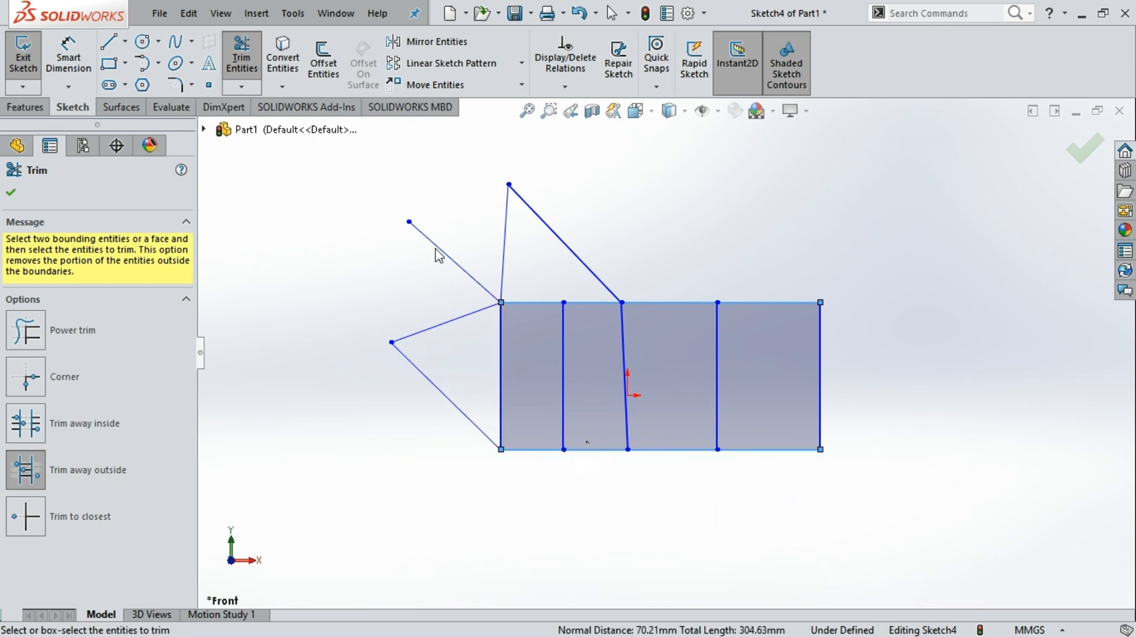
mouse_move(398, 232)
left_mouse_down()
mouse_move(489, 545)
mouse_move(826, 568)
mouse_move(863, 550)
left_mouse_up()
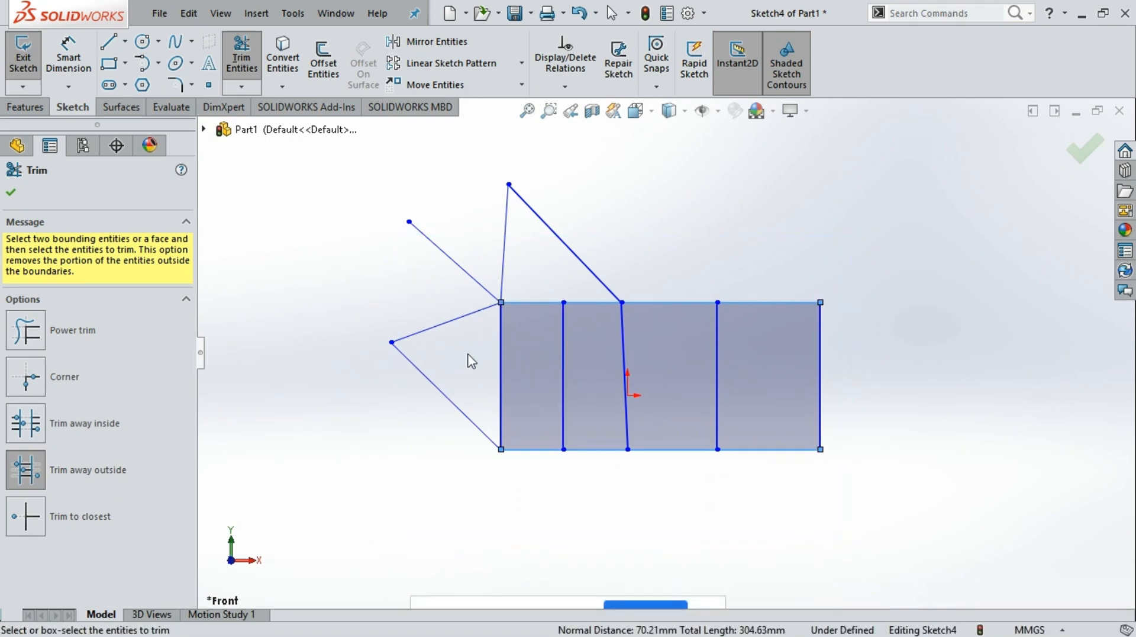
mouse_move(467, 352)
left_mouse_down()
mouse_move(729, 389)
mouse_move(599, 382)
left_mouse_up()
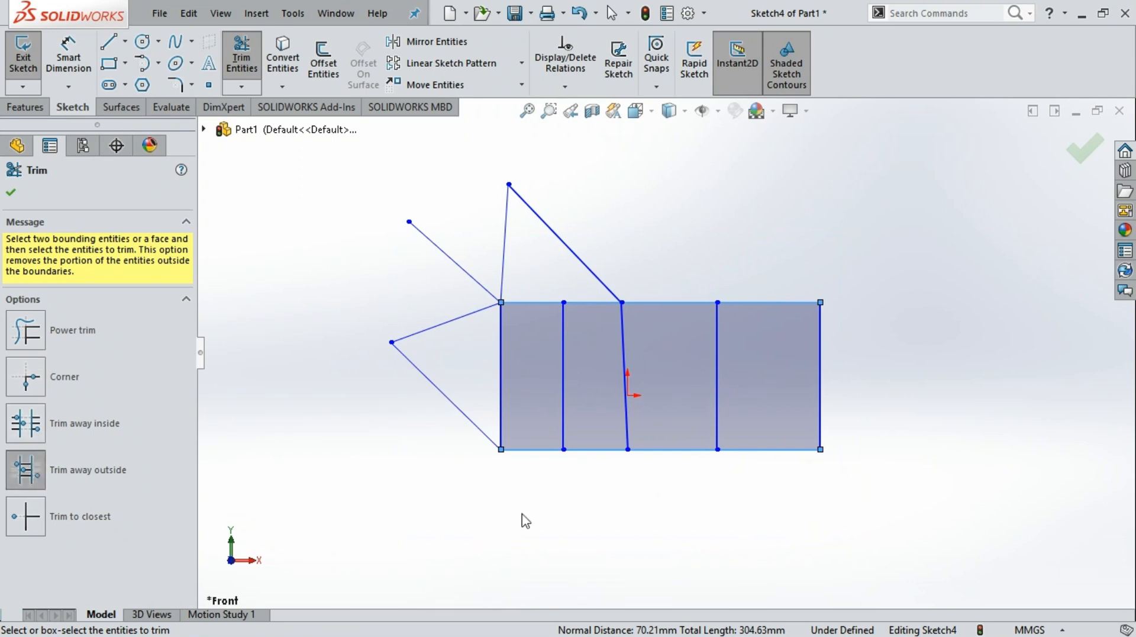
- Trim away outside the open line at the rectangle's upper-left corner, try box-selecting the remaining lines, and exit trimming
left_click(491, 296)
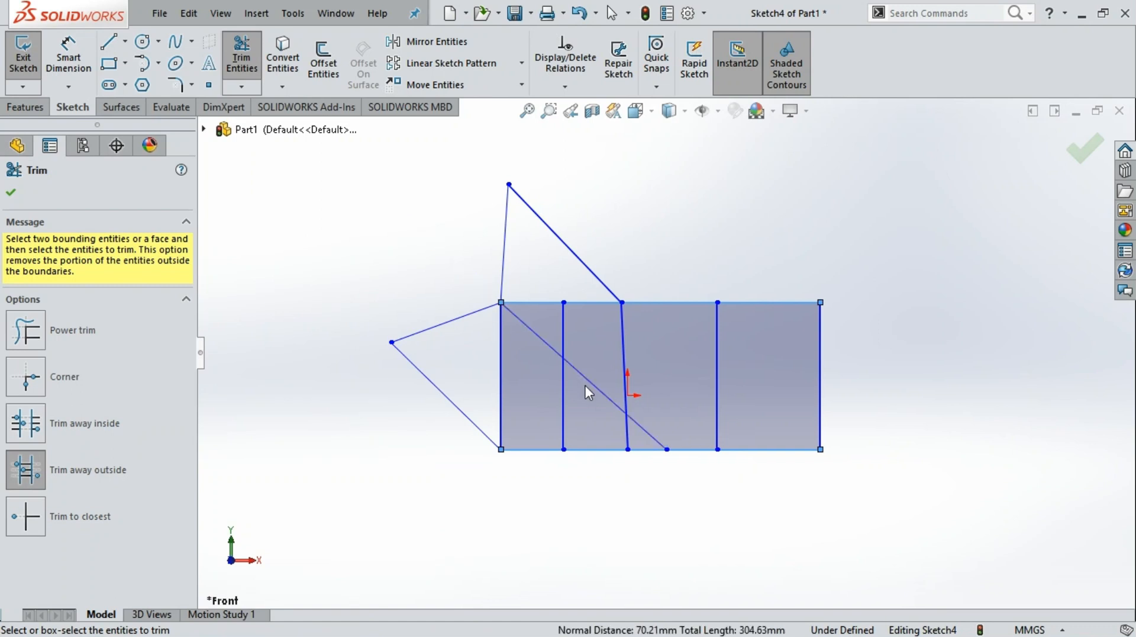
mouse_move(458, 310)
left_mouse_down()
mouse_move(492, 361)
mouse_move(773, 503)
mouse_move(886, 497)
left_mouse_up()
key("Escape")
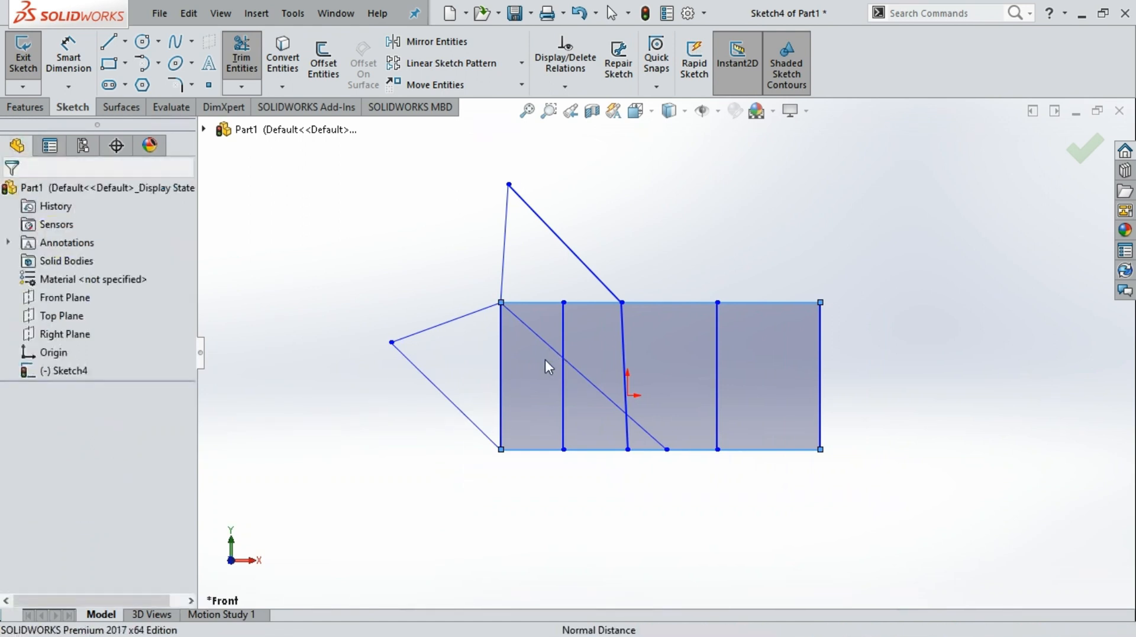
- Undo the last outside trim and try box-selecting the sketch again with the rectangle's top and left sides as outside-trim boundaries
key("ctrl+z")
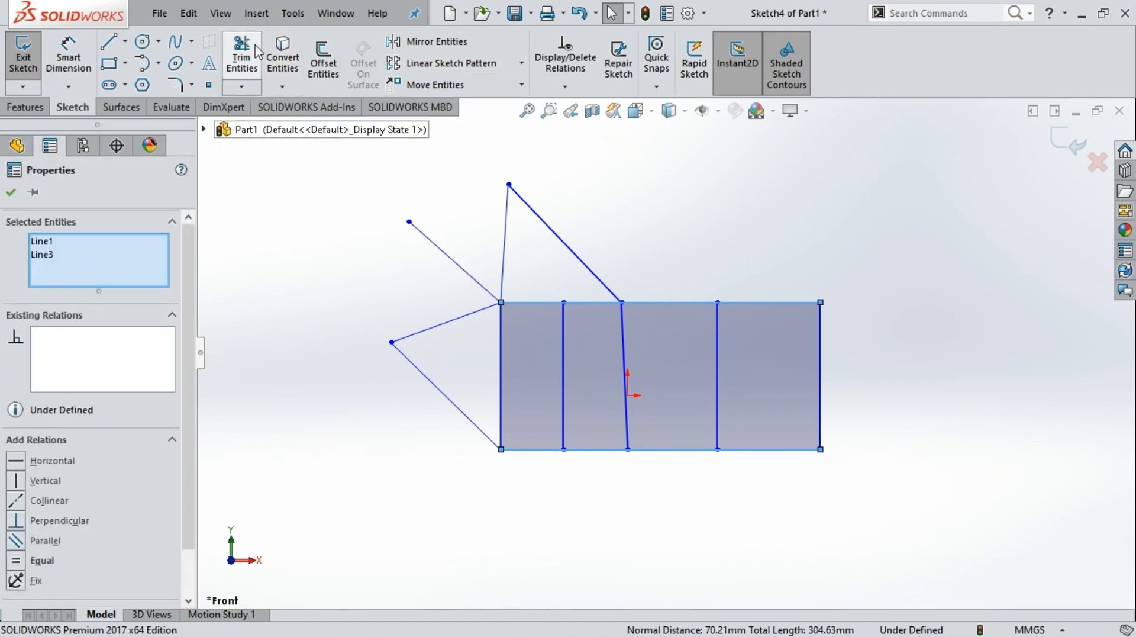
left_click(241, 59)
left_click(546, 328)
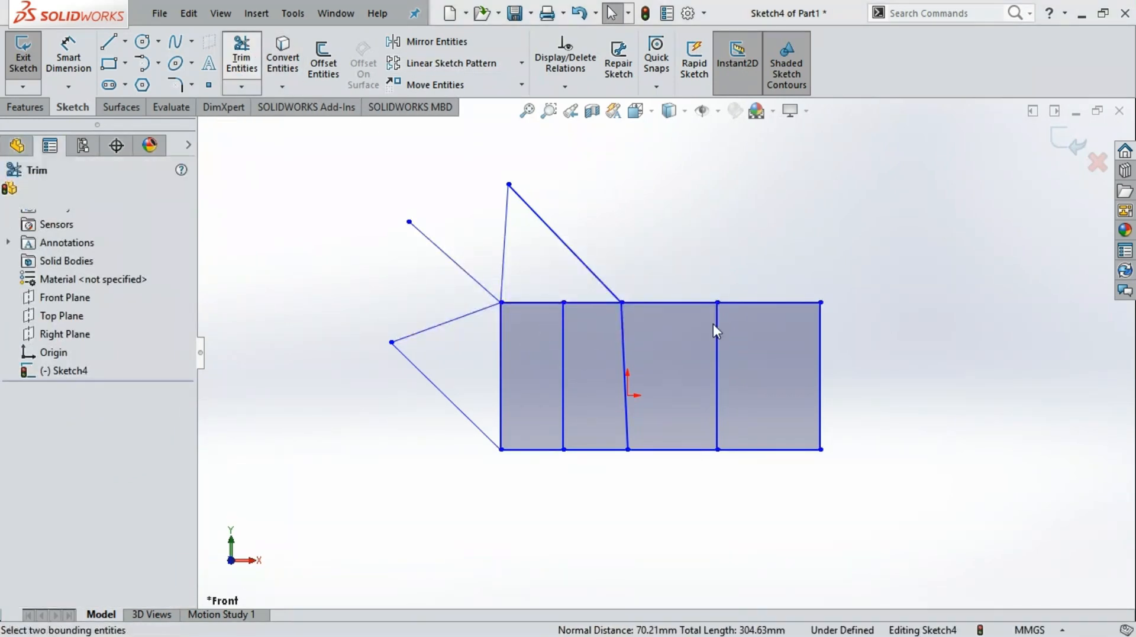
left_click(755, 303)
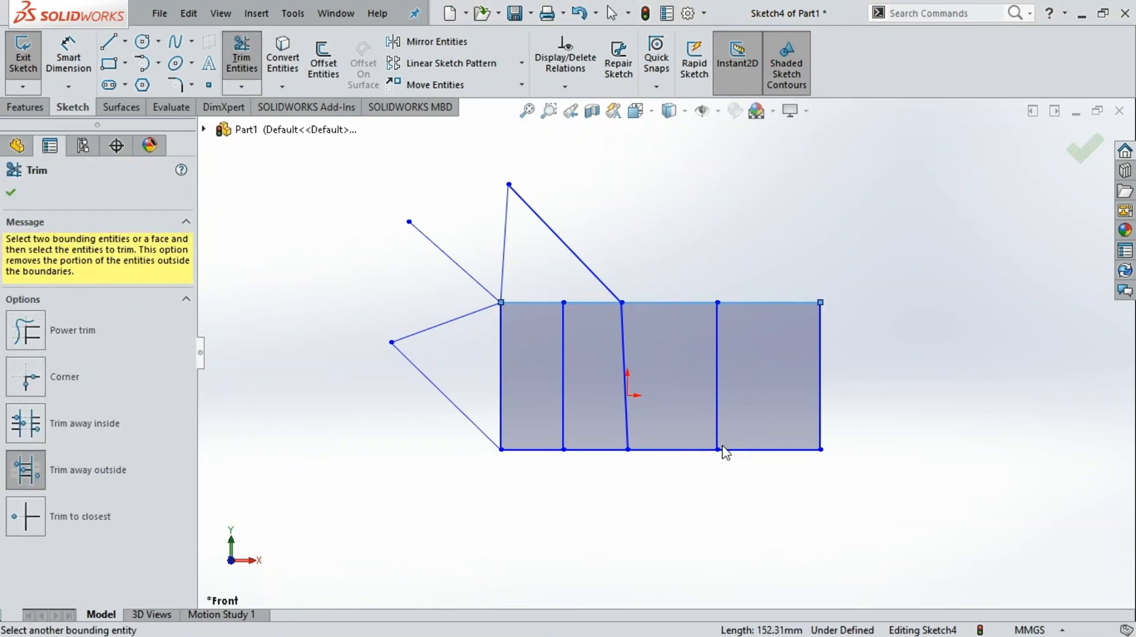
left_click(500, 422)
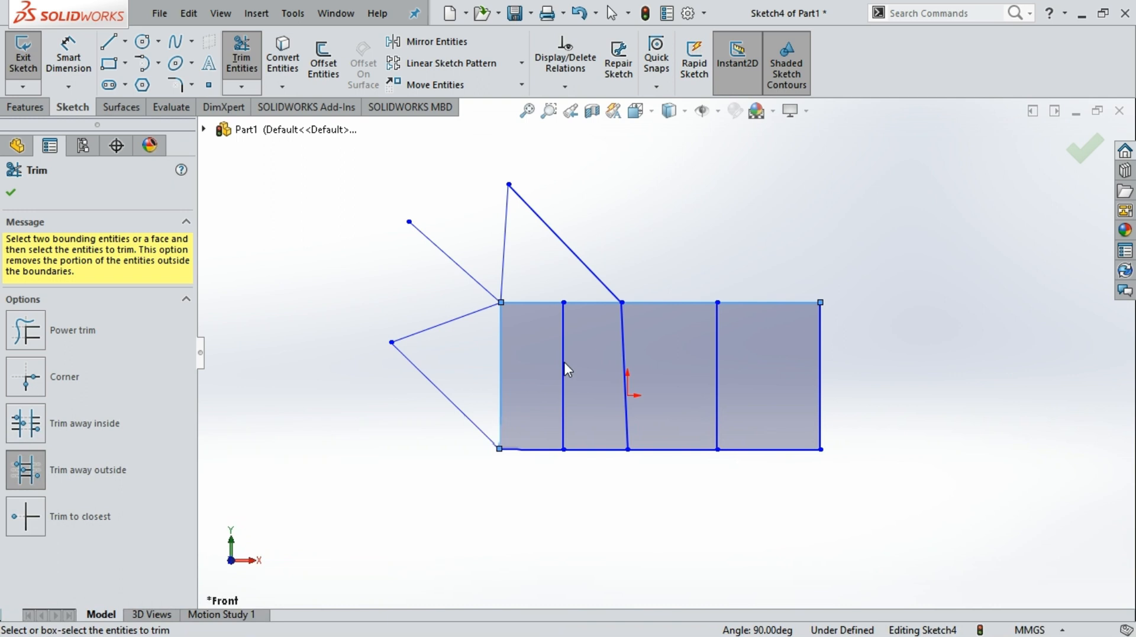
left_click(563, 362)
left_click_drag(468, 301, 893, 510)
left_click_drag(459, 281, 832, 502)
left_click(551, 235)
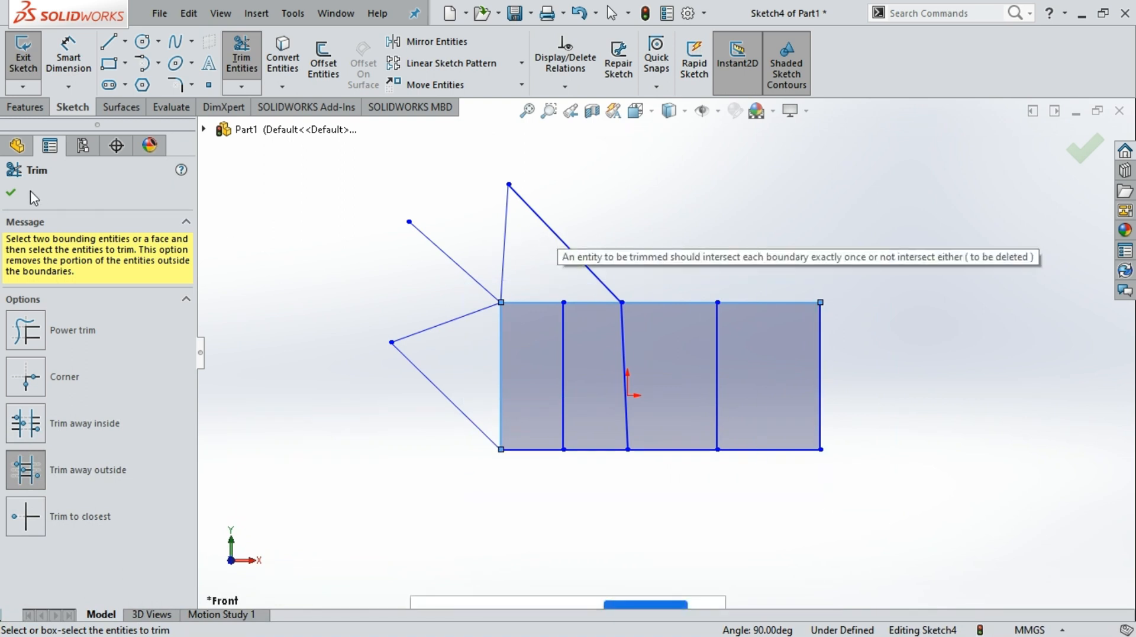
- Trim away outside the rectangle's left side and first inner line its horizontal sides, try box-selecting the outer left lines, and exit trimming
left_click(27, 526)
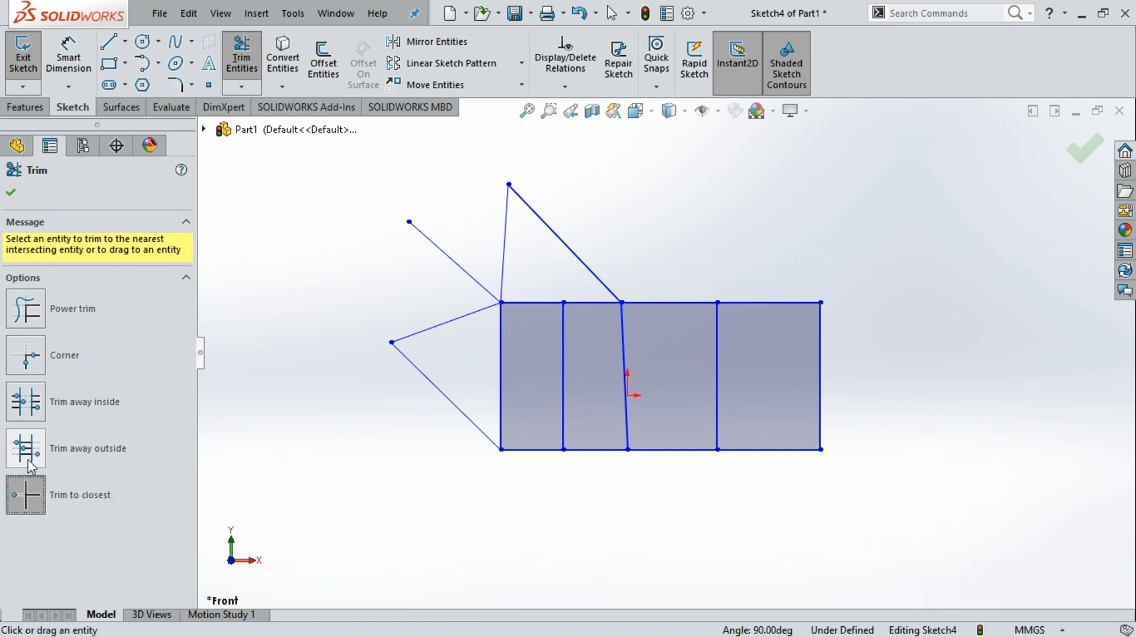
left_click(28, 461)
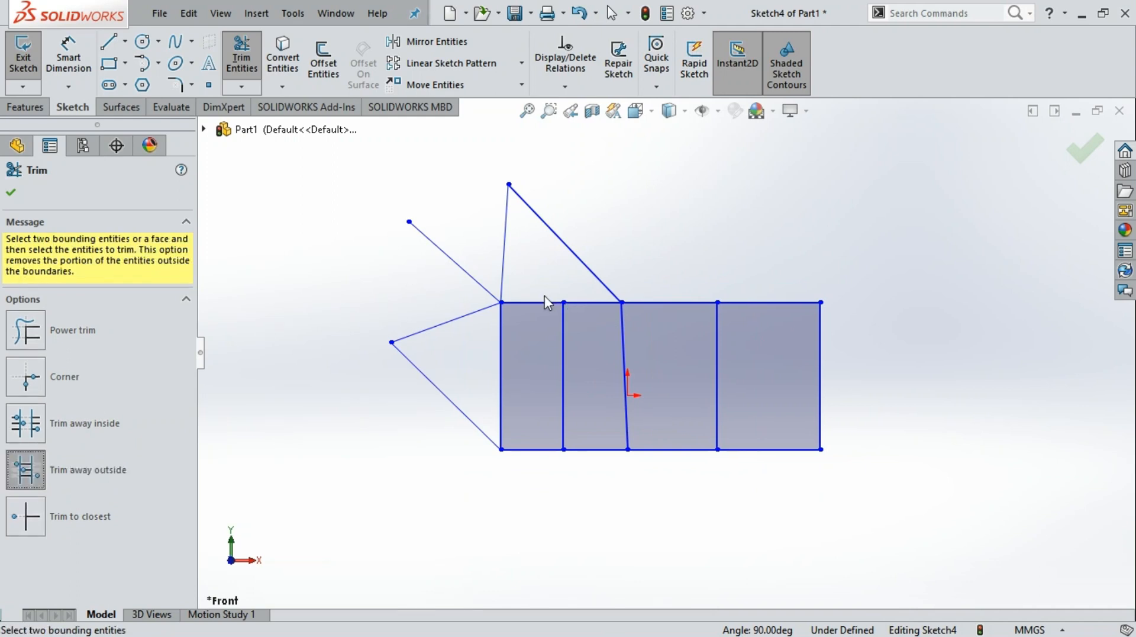
left_click(500, 326)
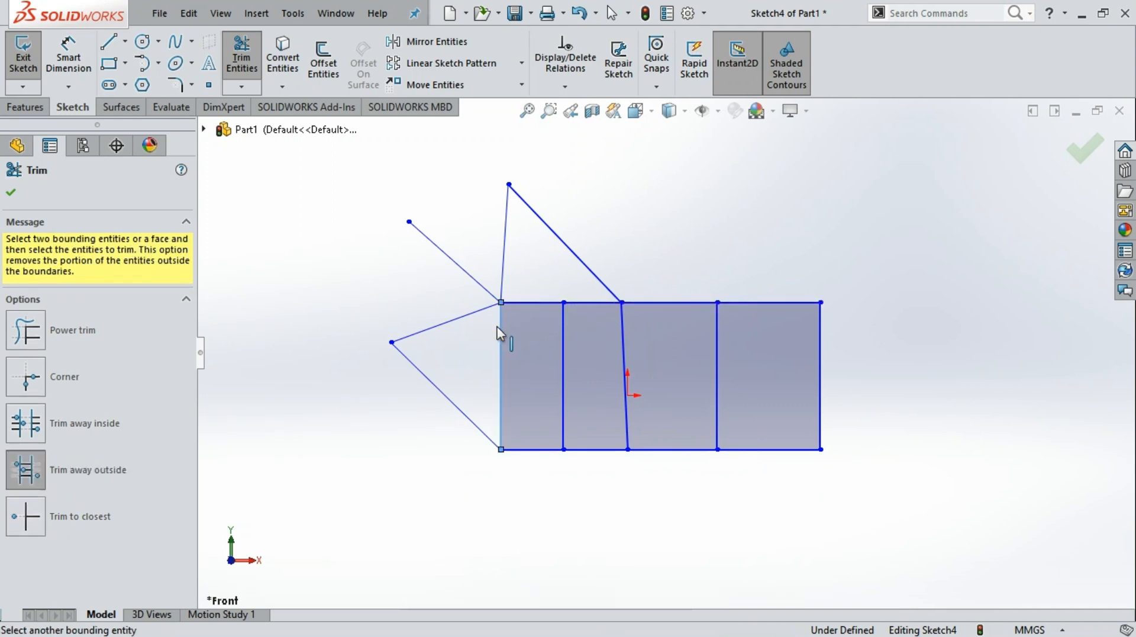
left_click(562, 341)
left_click_drag(526, 265, 500, 487)
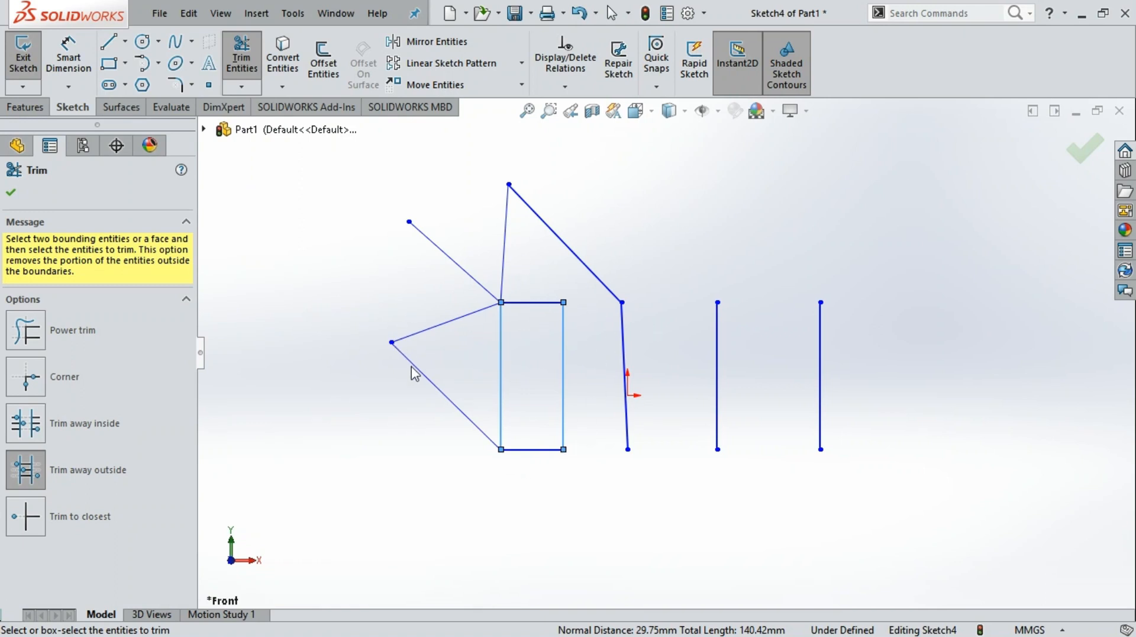
left_click_drag(482, 379, 441, 455)
left_click_drag(474, 371, 448, 431)
left_click(11, 191)
- Connect the two rightmost vertical lines with horizontal lines, about 49 mm plus a short left overhang at the top and about 52 mm at the bottom
key("l")
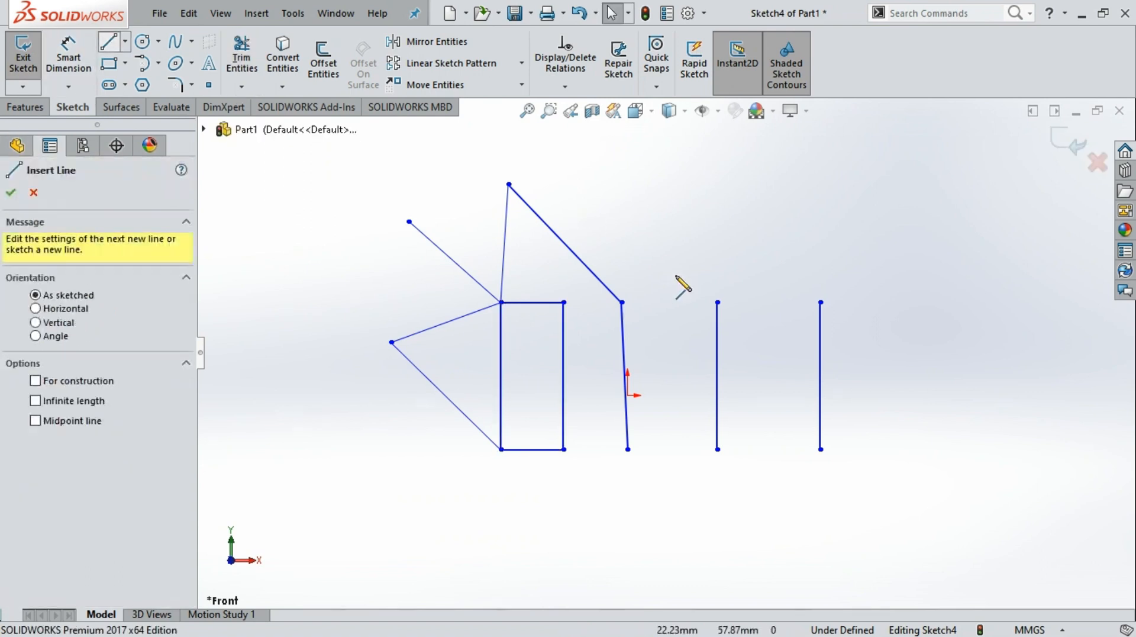
mouse_move(717, 302)
left_mouse_down()
mouse_move(662, 303)
mouse_move(821, 303)
left_mouse_up()
key("Escape")
left_click(109, 42)
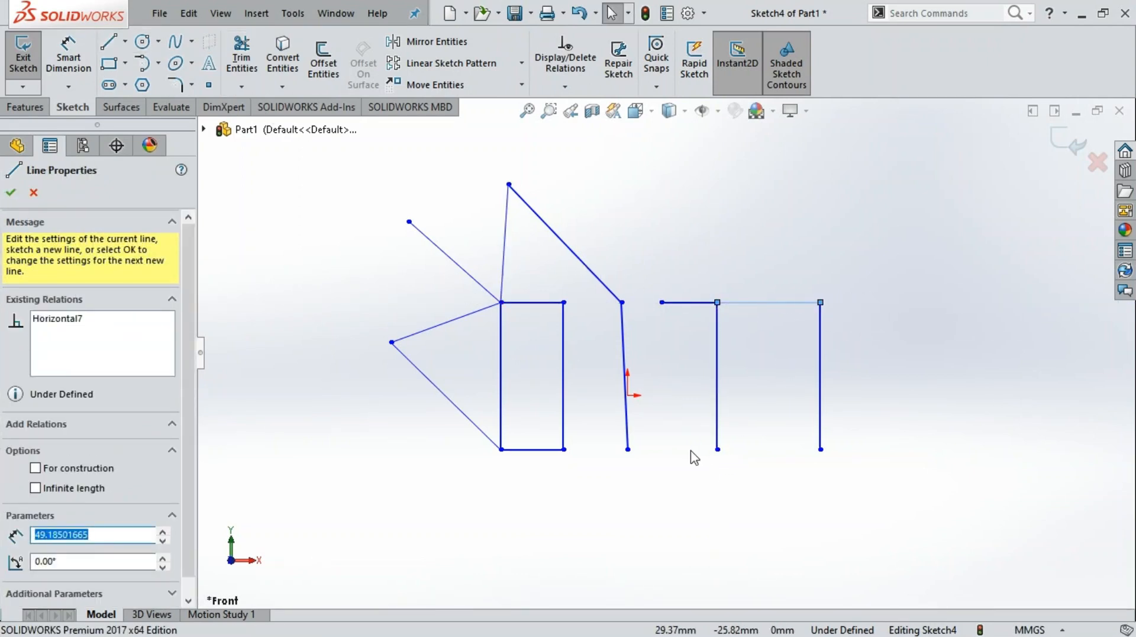
left_click(109, 41)
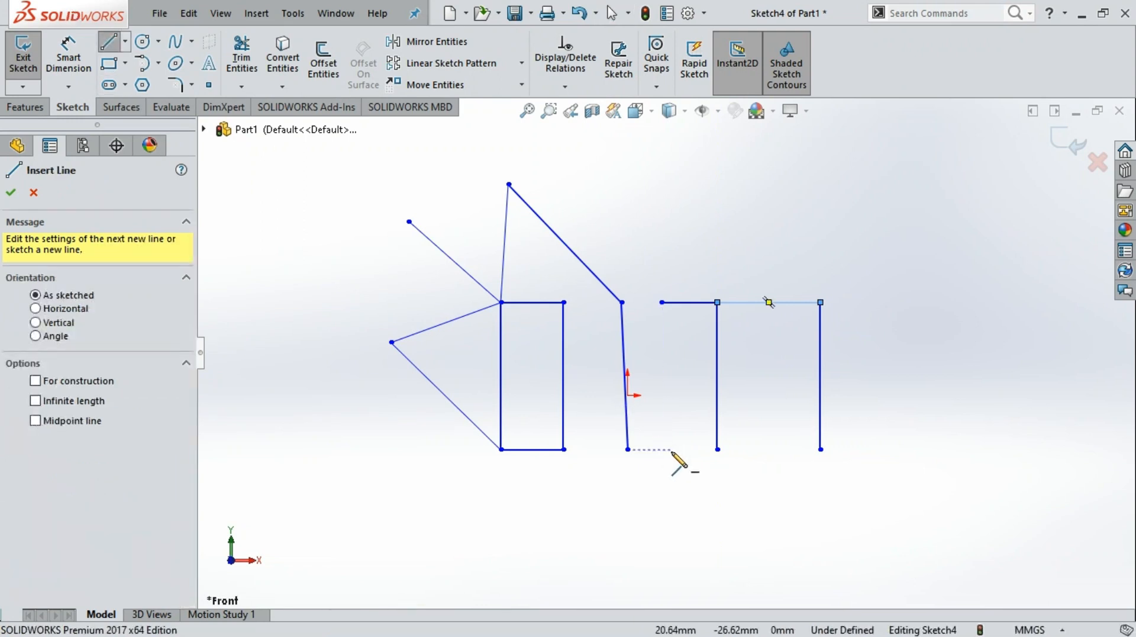
left_click_drag(718, 449, 826, 449)
key("Escape")
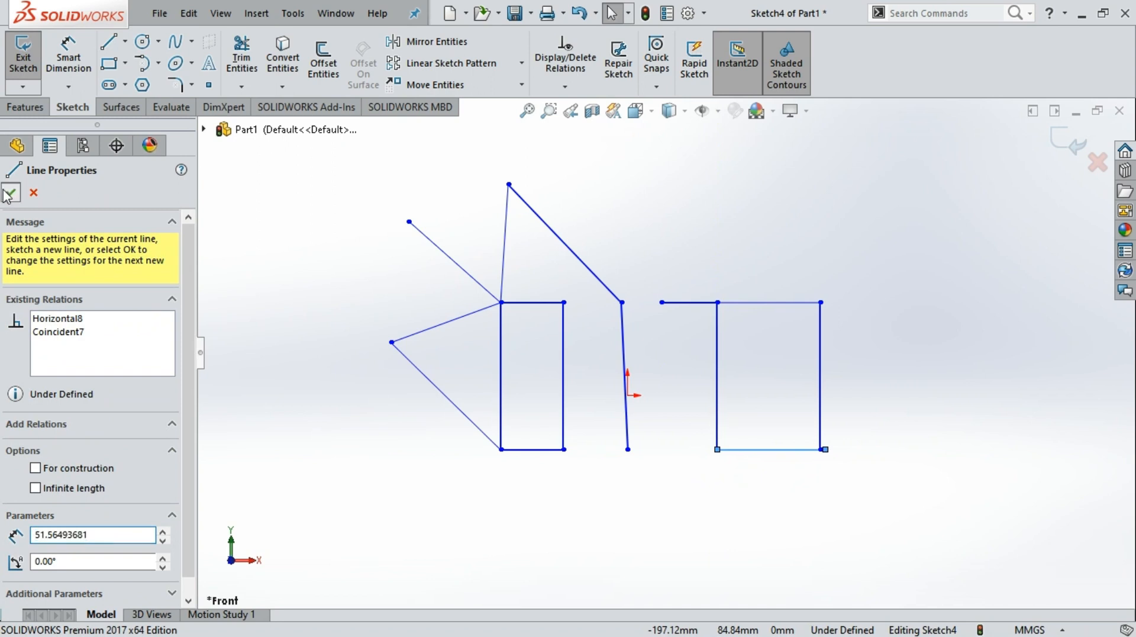
left_click(9, 193)
- Using Trim away outside with the two rightmost vertical lines as boundaries, trim the overhanging ends of the upper and lower horizontal lines
left_click(241, 59)
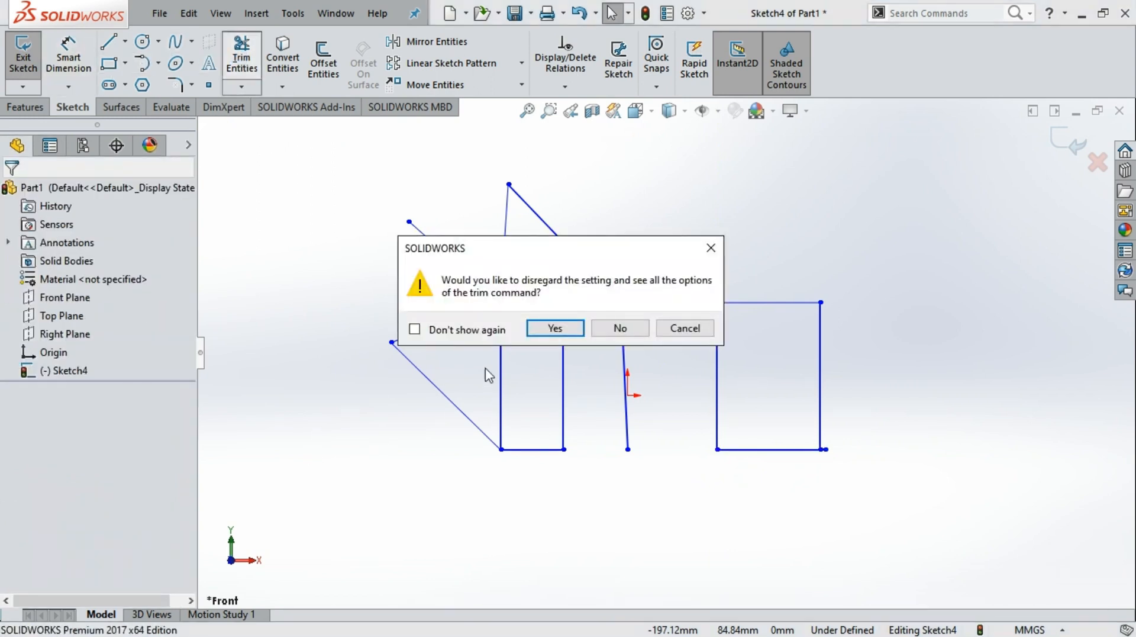
left_click(556, 328)
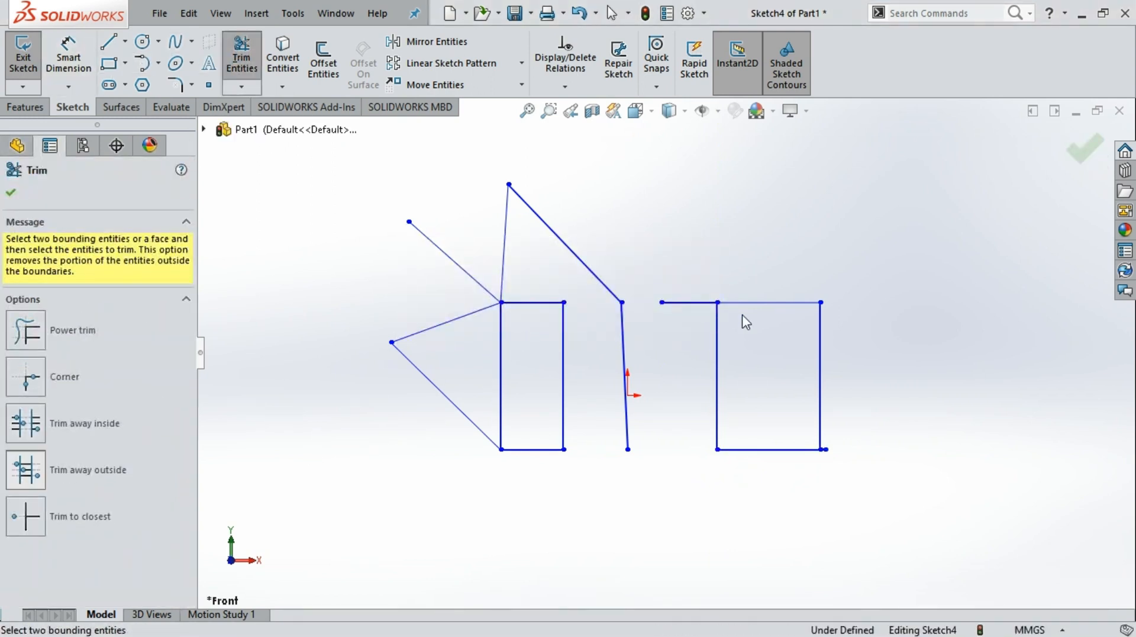
left_click(716, 316)
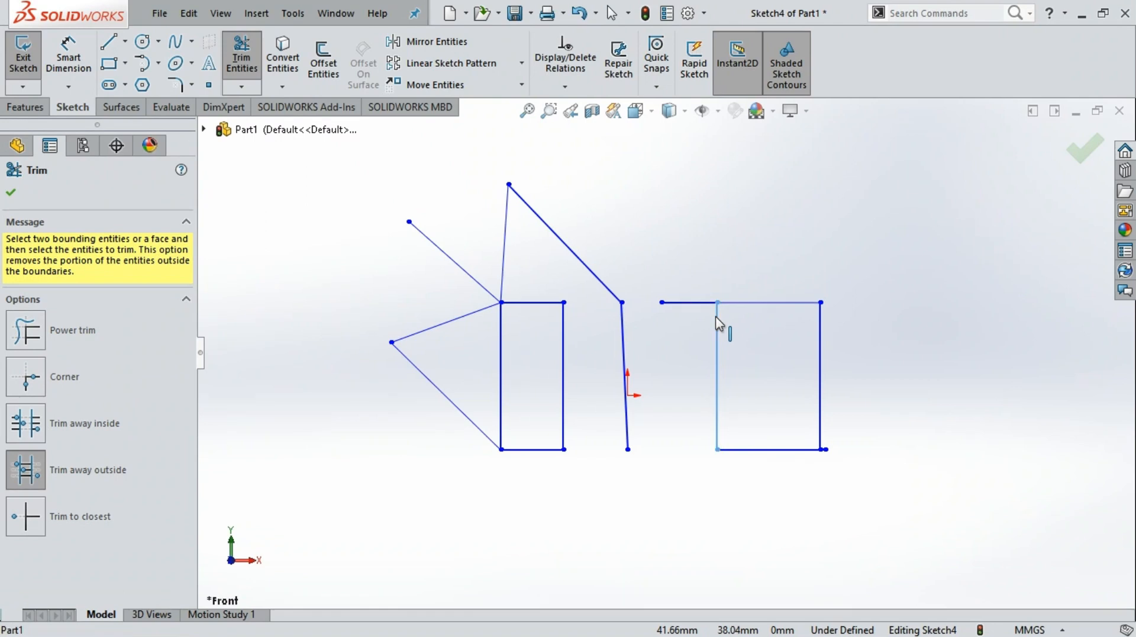
left_click(823, 346)
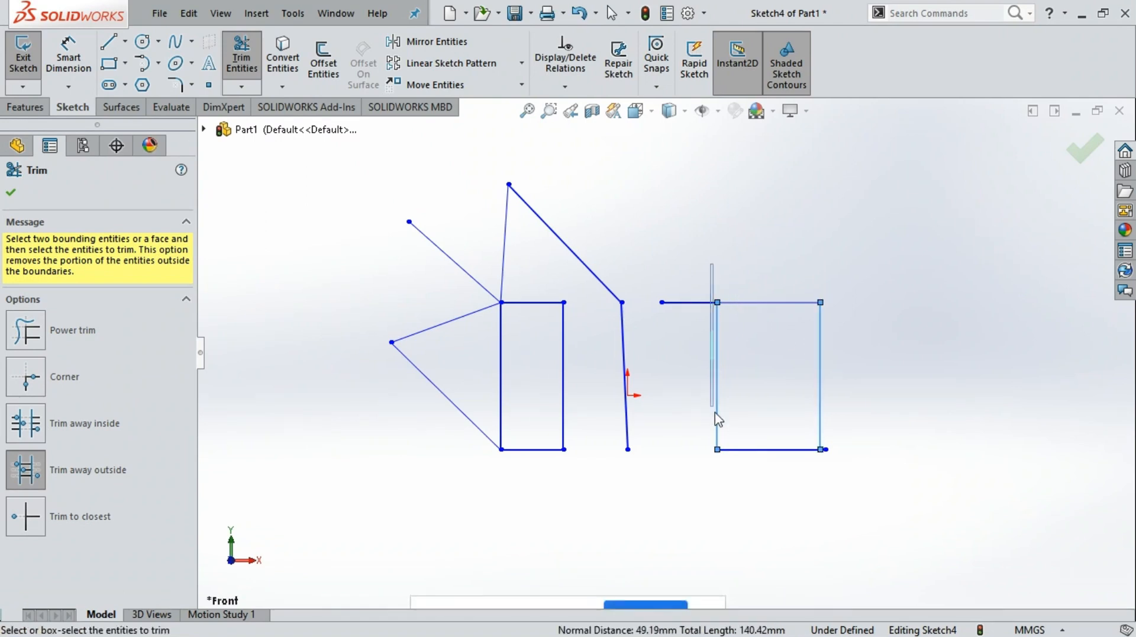
left_click_drag(711, 264, 848, 489)
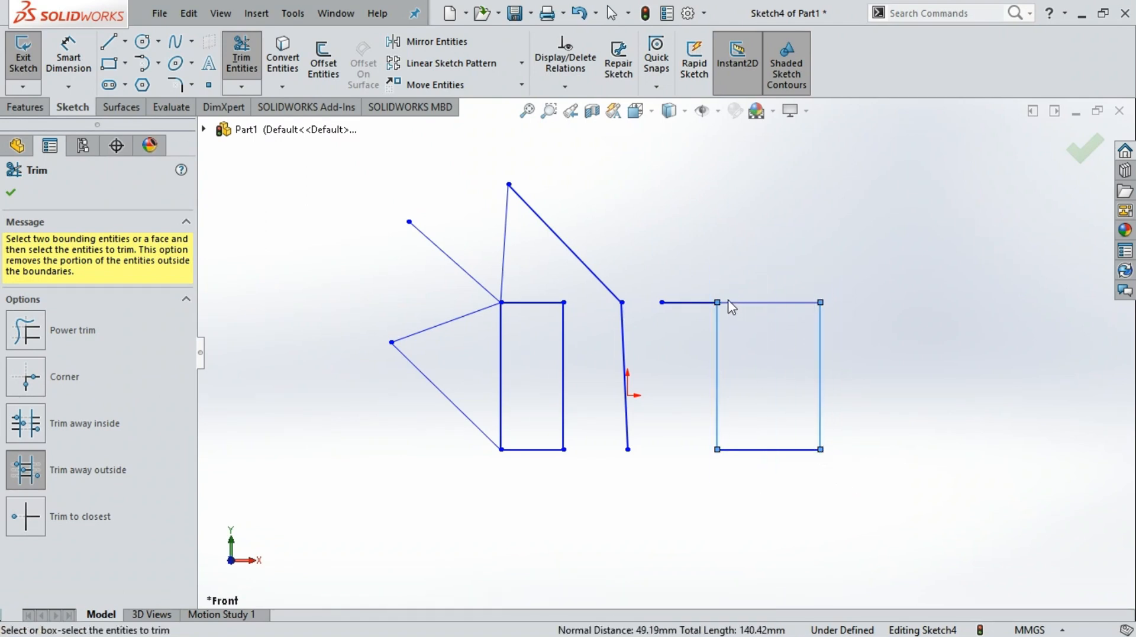
left_click(692, 302)
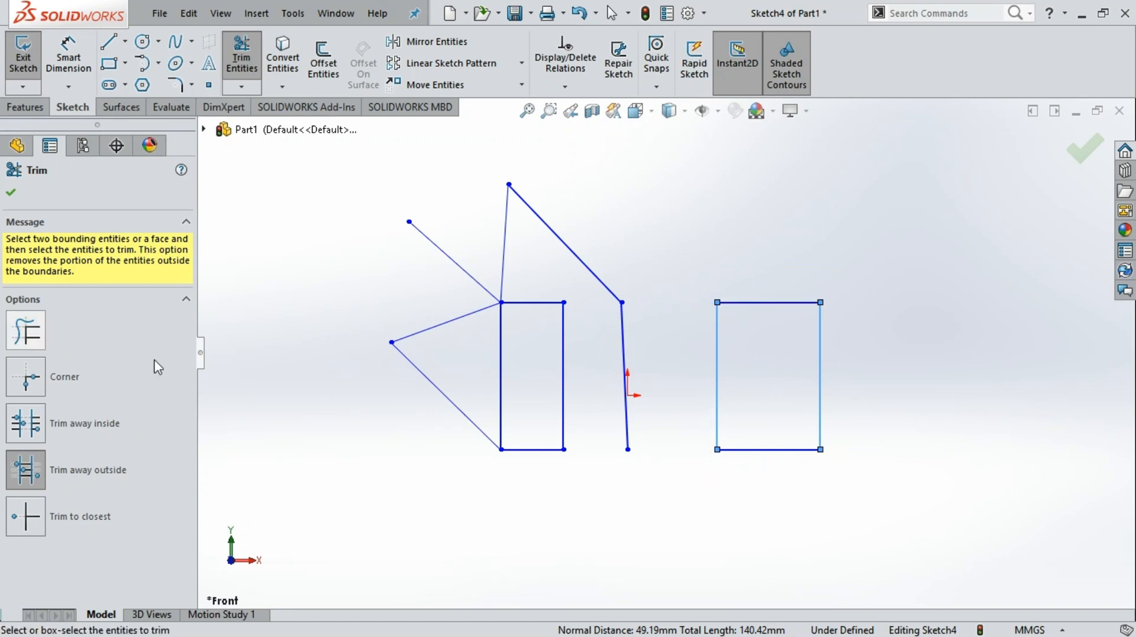
- Using Trim to closest, remove the sloping lines around the narrow rectangle and the slanted line near the origin, and exit trimming
left_click(21, 518)
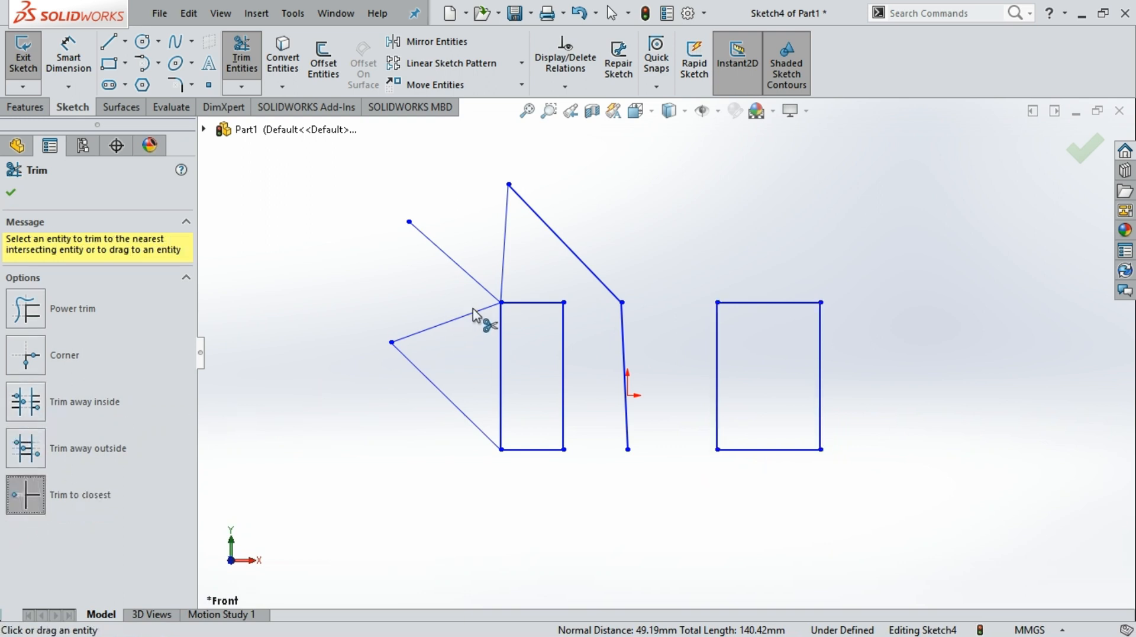
left_click(486, 291)
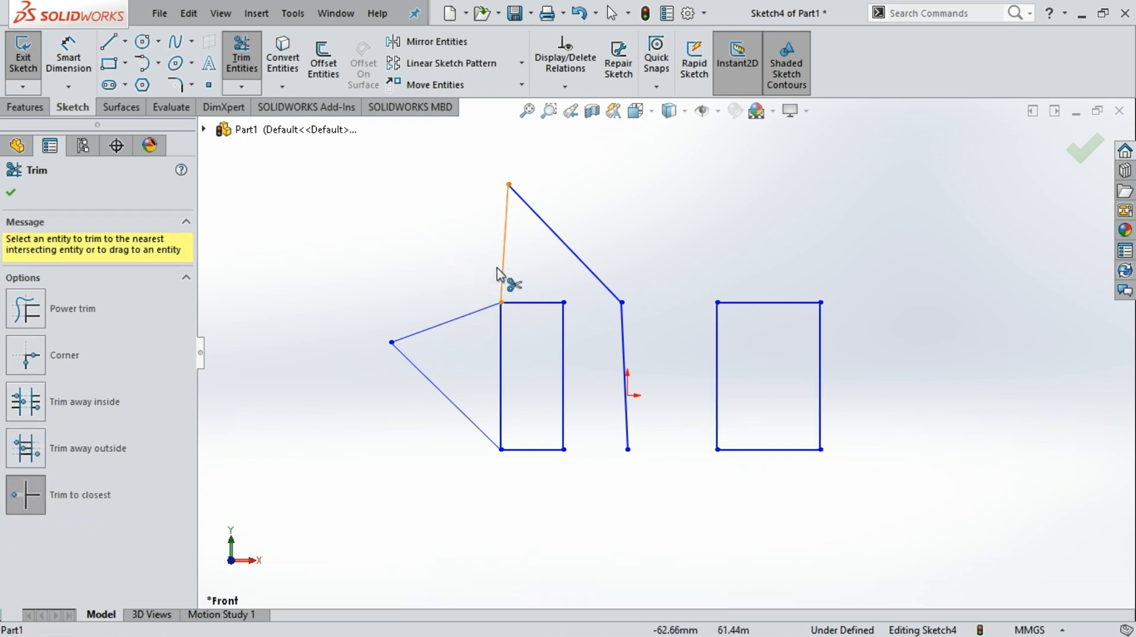
left_click(502, 274)
left_click(550, 236)
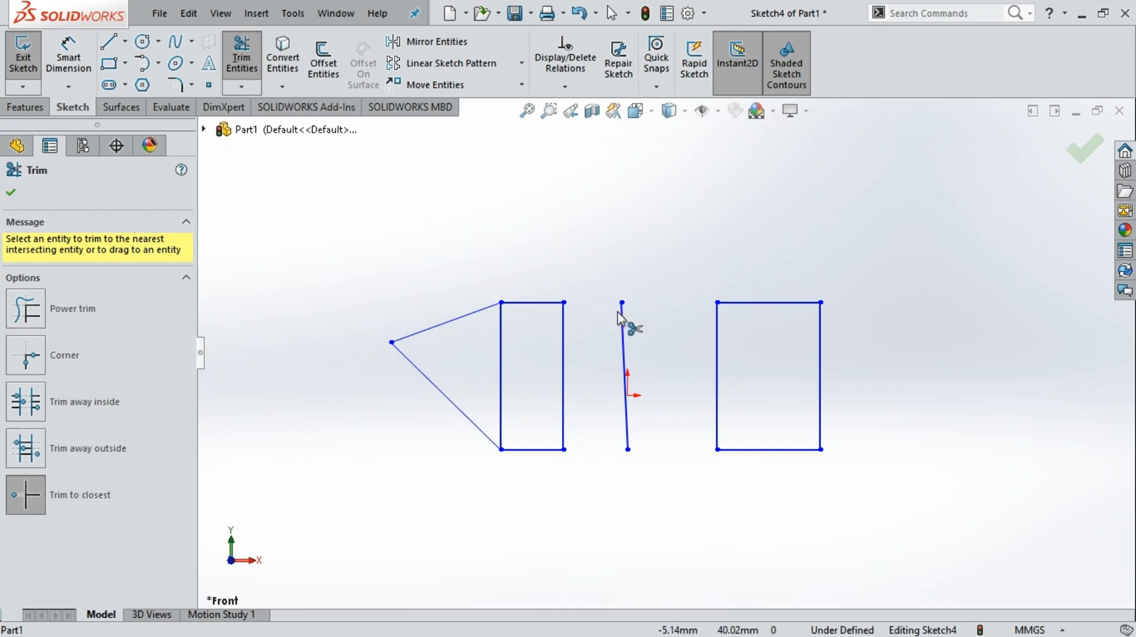
left_click(625, 325)
left_click(468, 421)
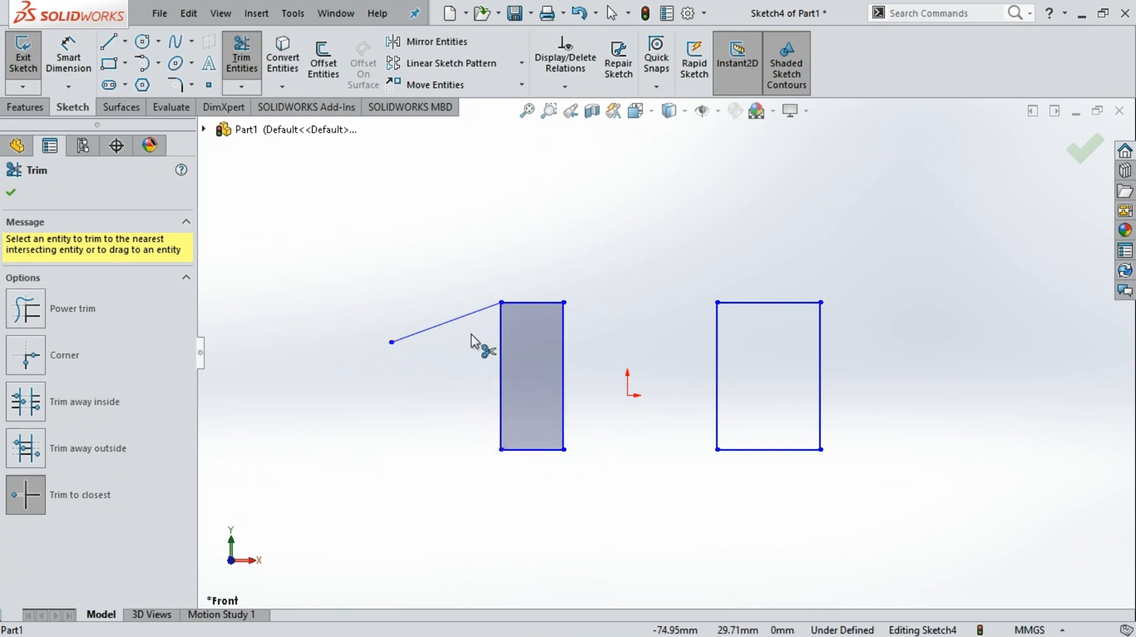
left_click(473, 314)
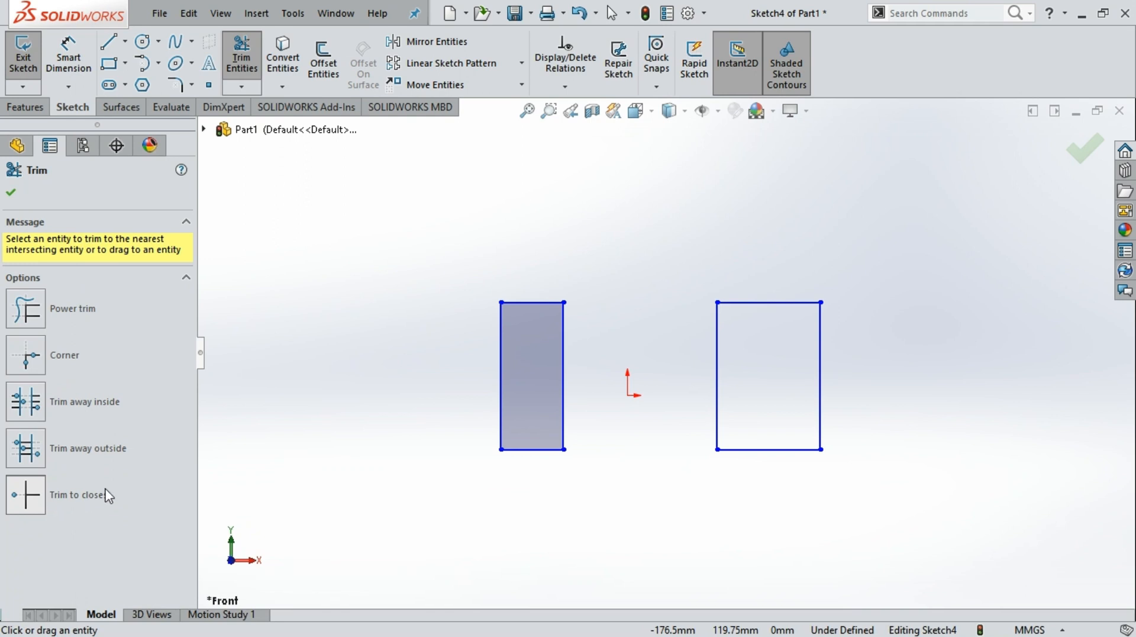
left_click(11, 191)
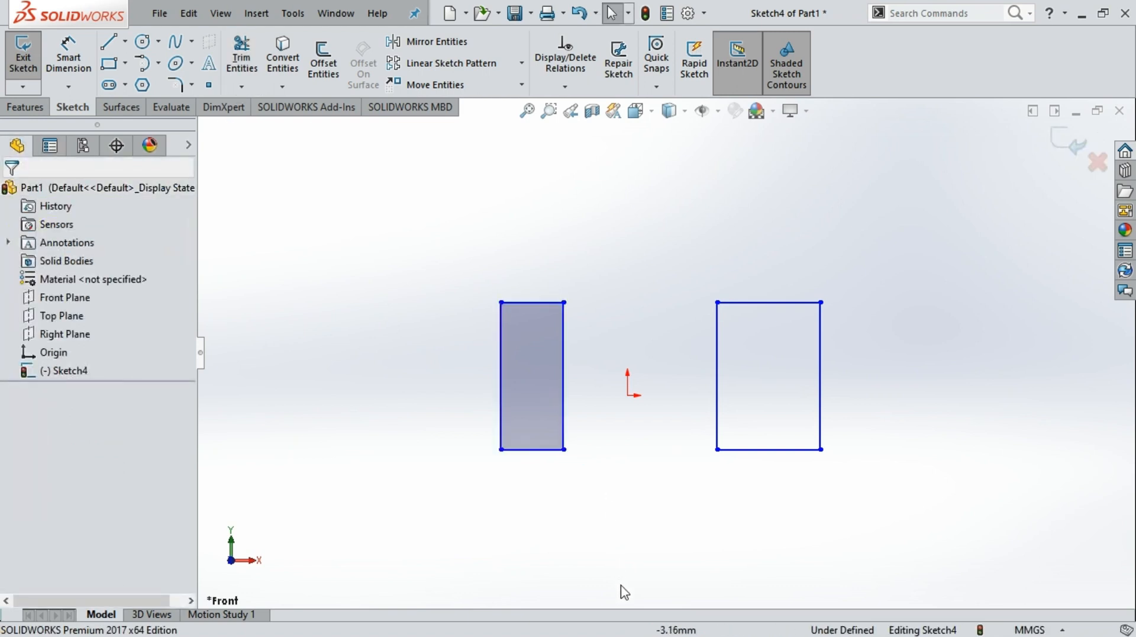